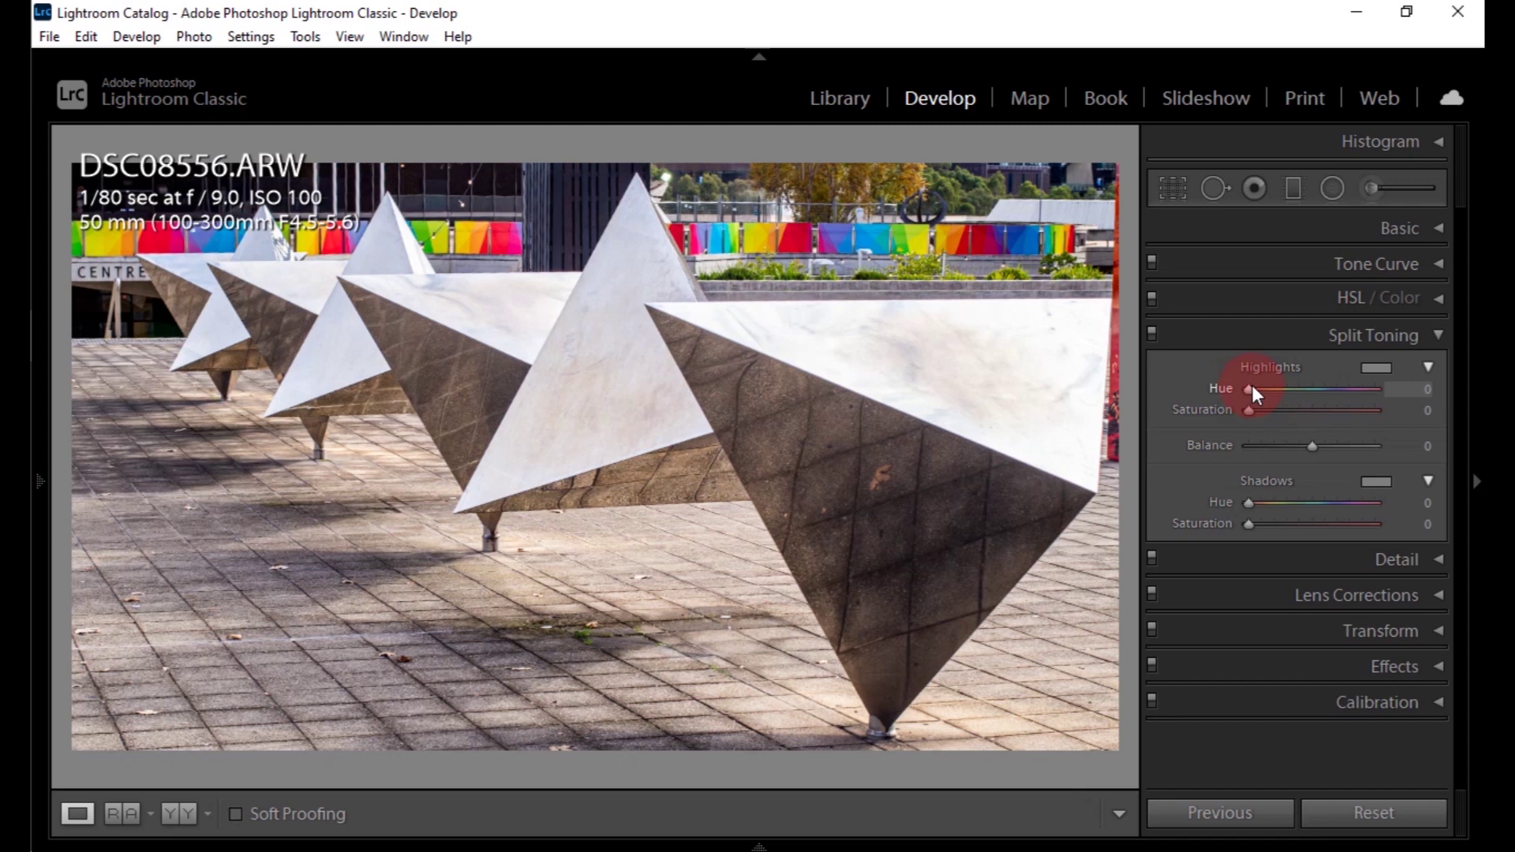
left_click_drag(1252, 387, 1203, 413)
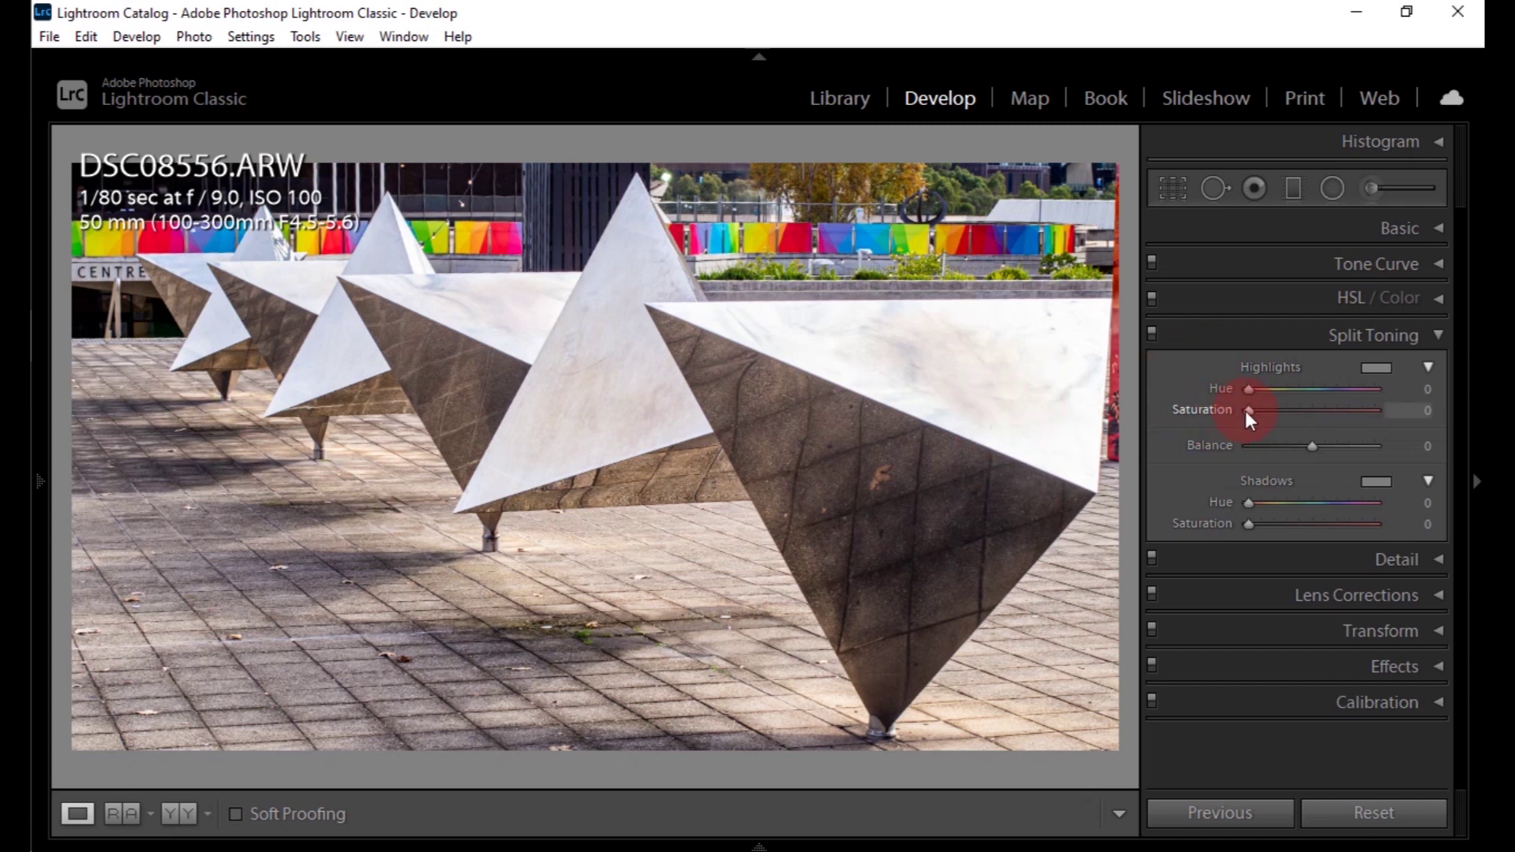
left_click_drag(1249, 411, 1303, 410)
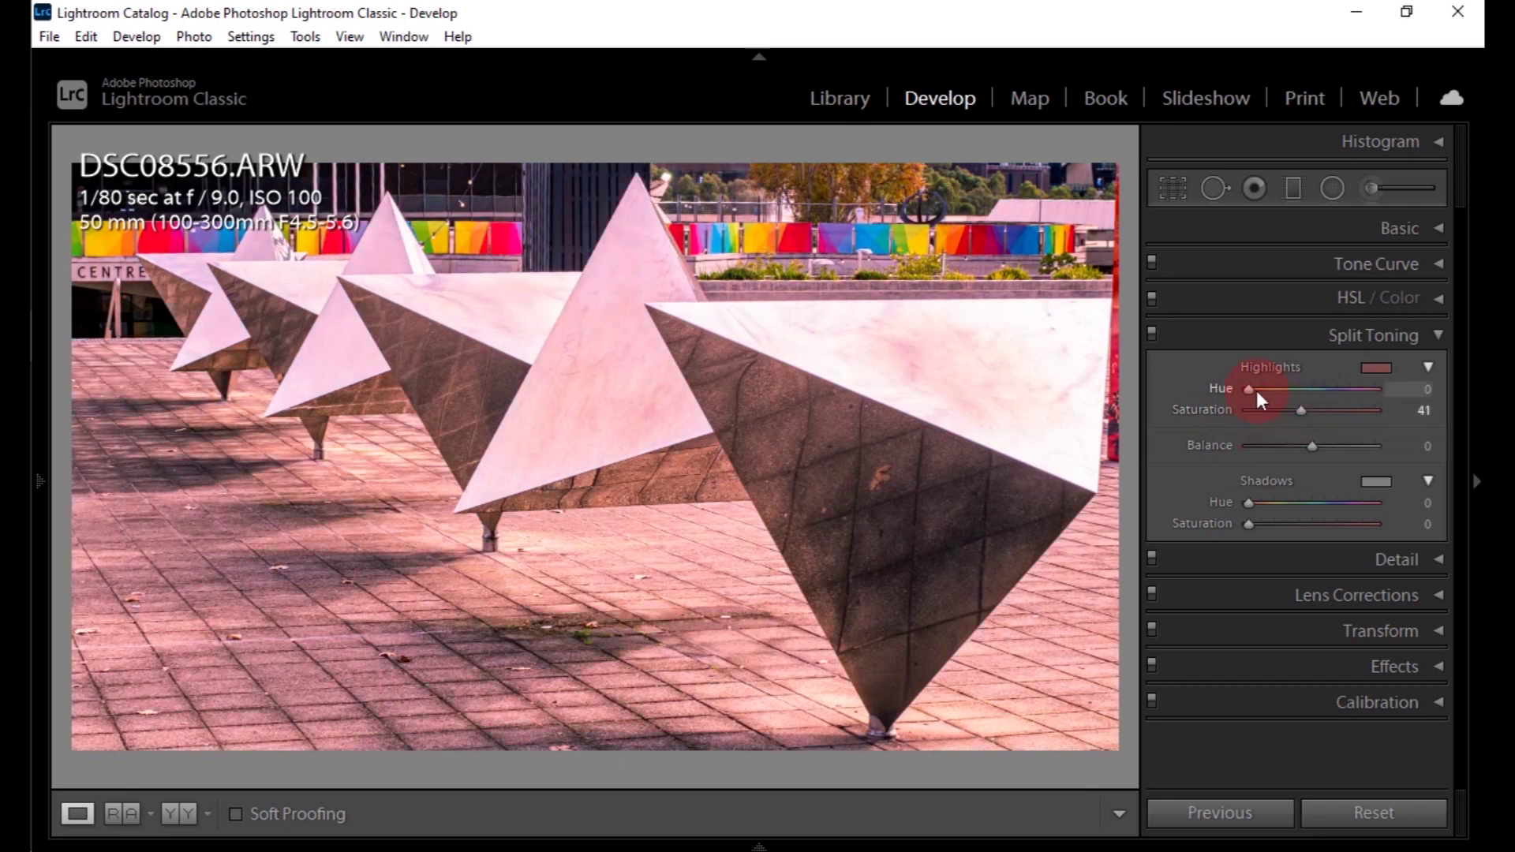
mouse_move(1251, 390)
left_mouse_down()
mouse_move(1375, 394)
mouse_move(1309, 394)
left_mouse_up()
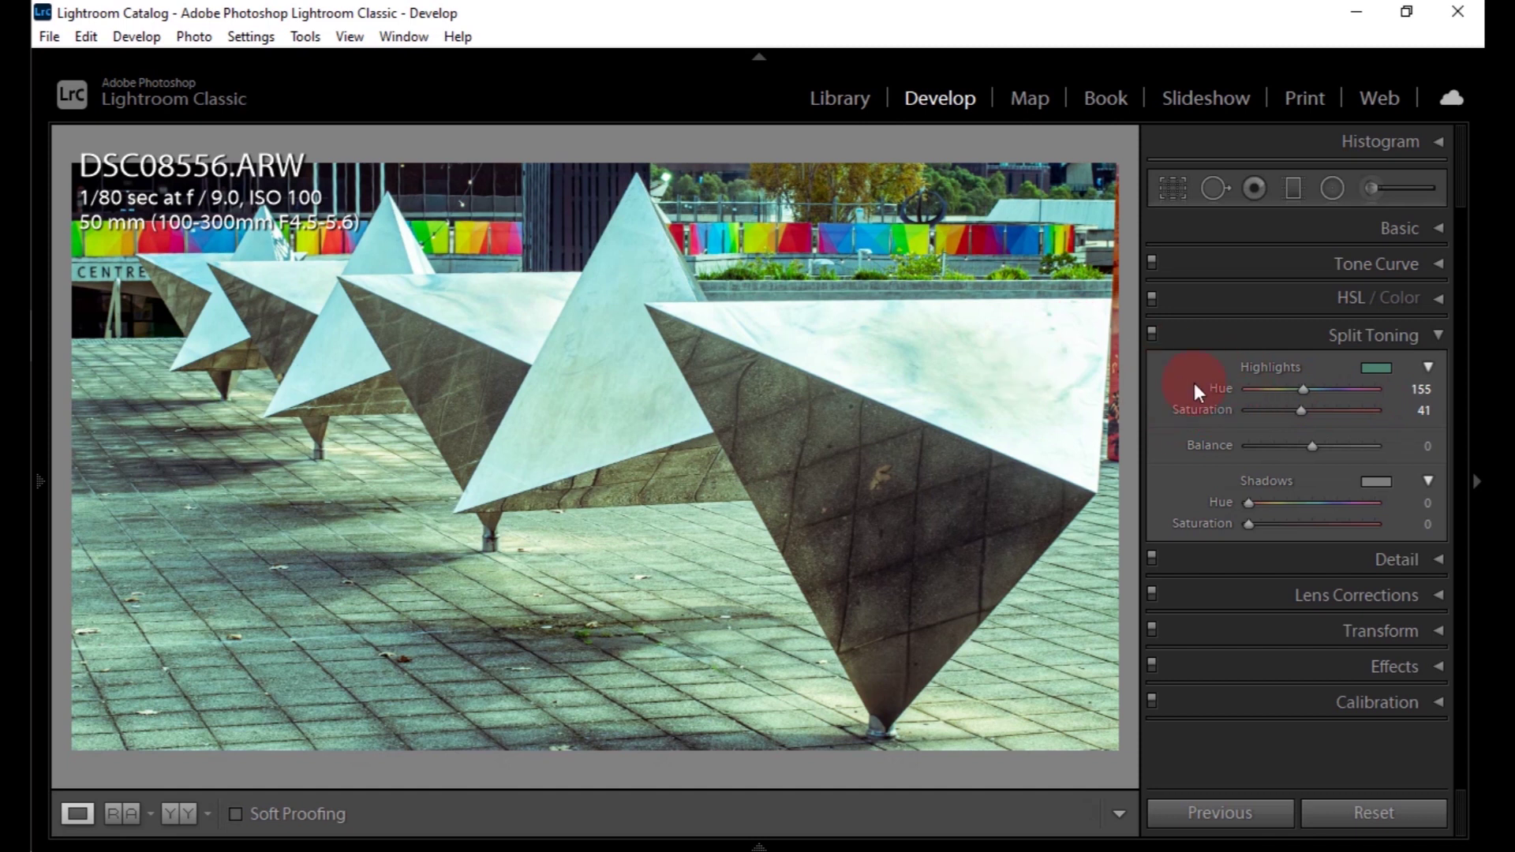
double_click(1253, 366)
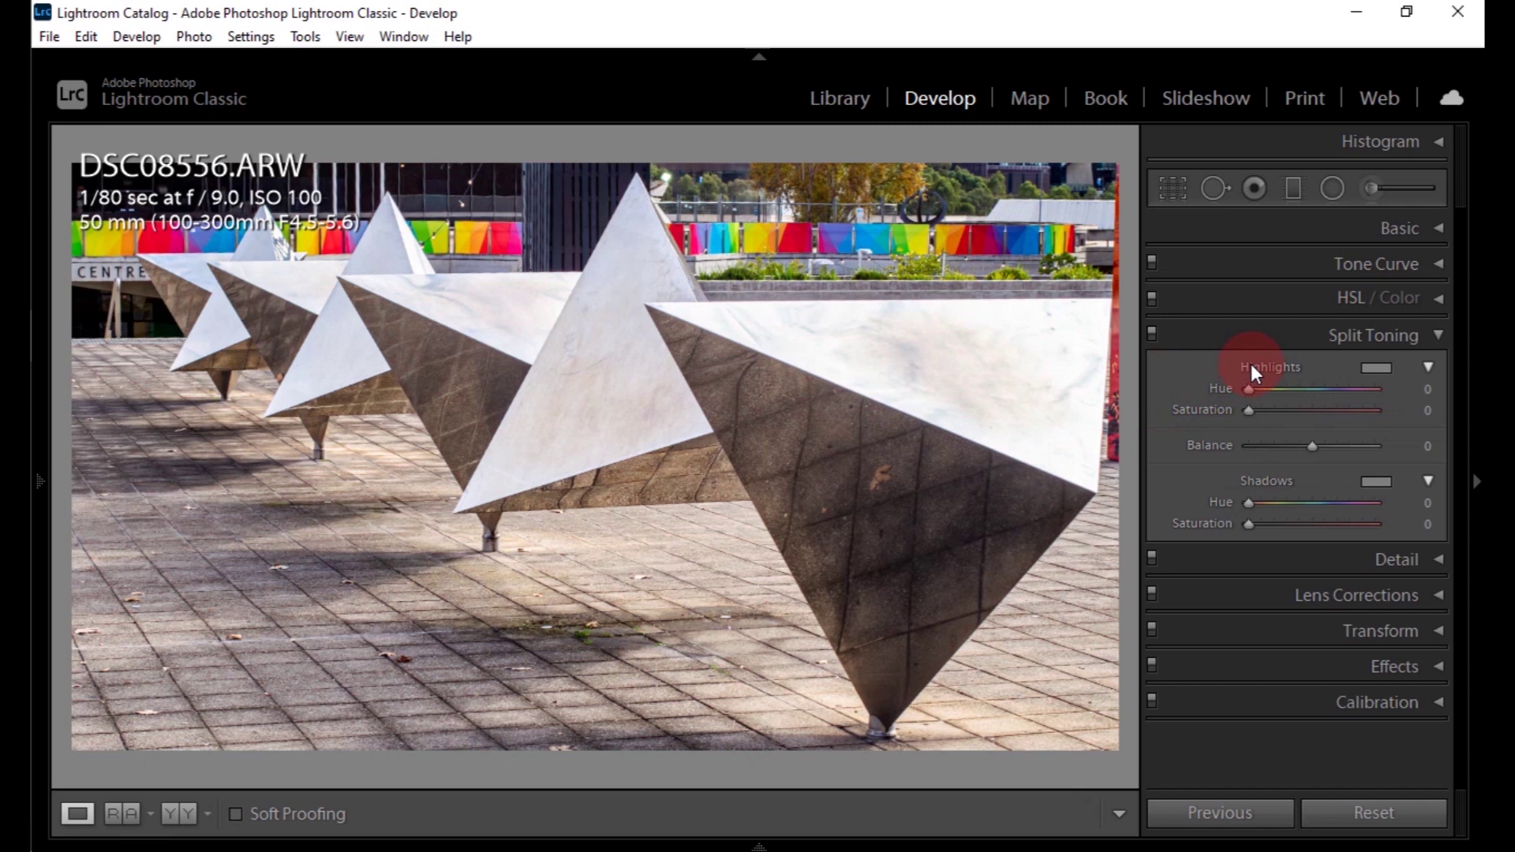
Tint the highlights yellow-green with Highlights Hue 73 and Saturation 94
key("alt")
mouse_move(1247, 388)
left_mouse_down()
mouse_move(1319, 401)
mouse_move(1273, 396)
left_mouse_up()
left_click_drag(1251, 414, 1368, 414)
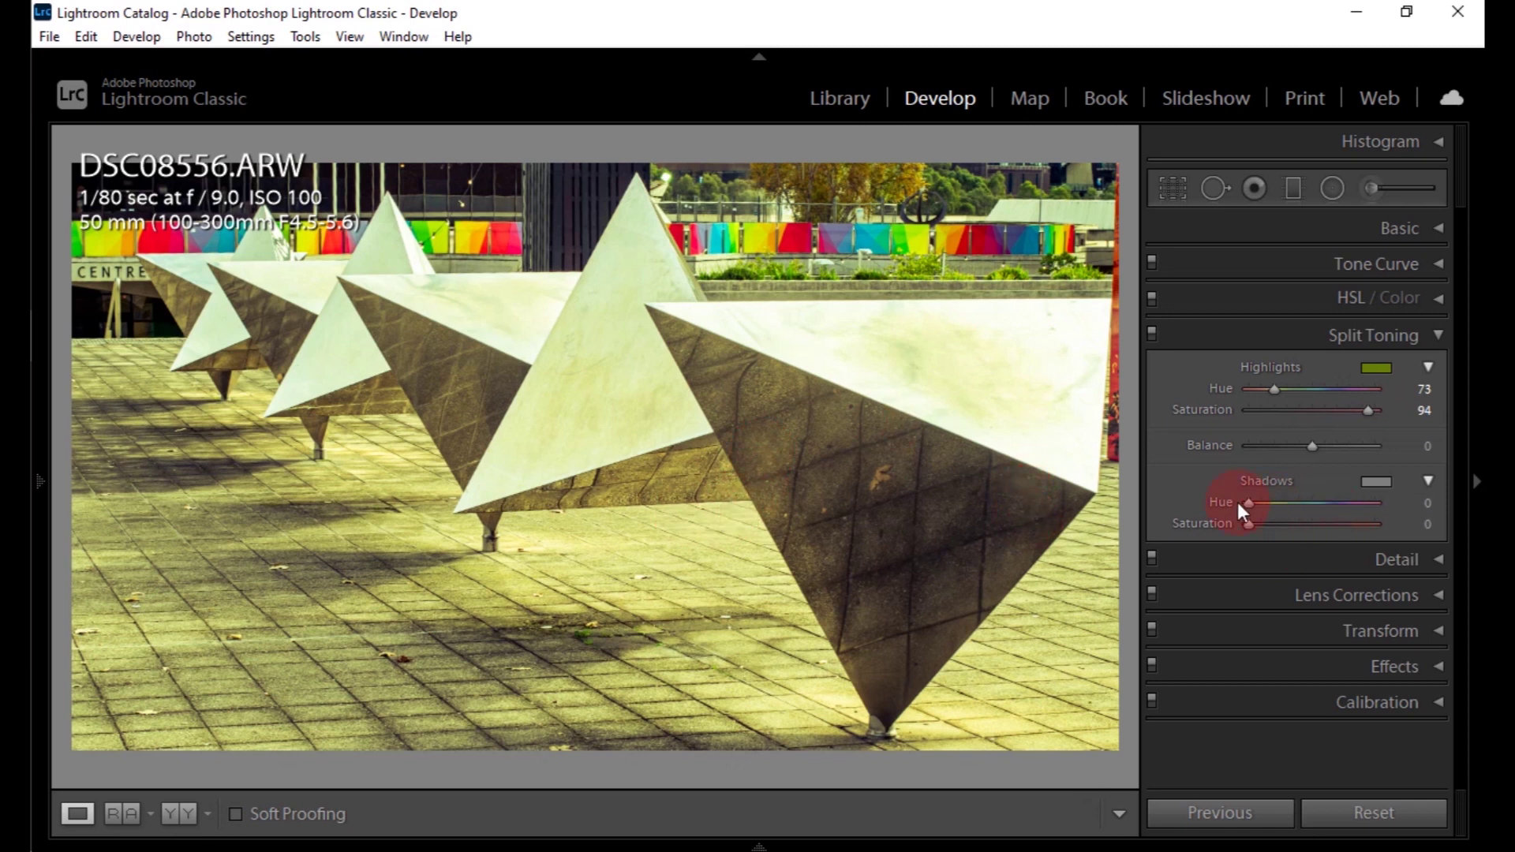
key("alt")
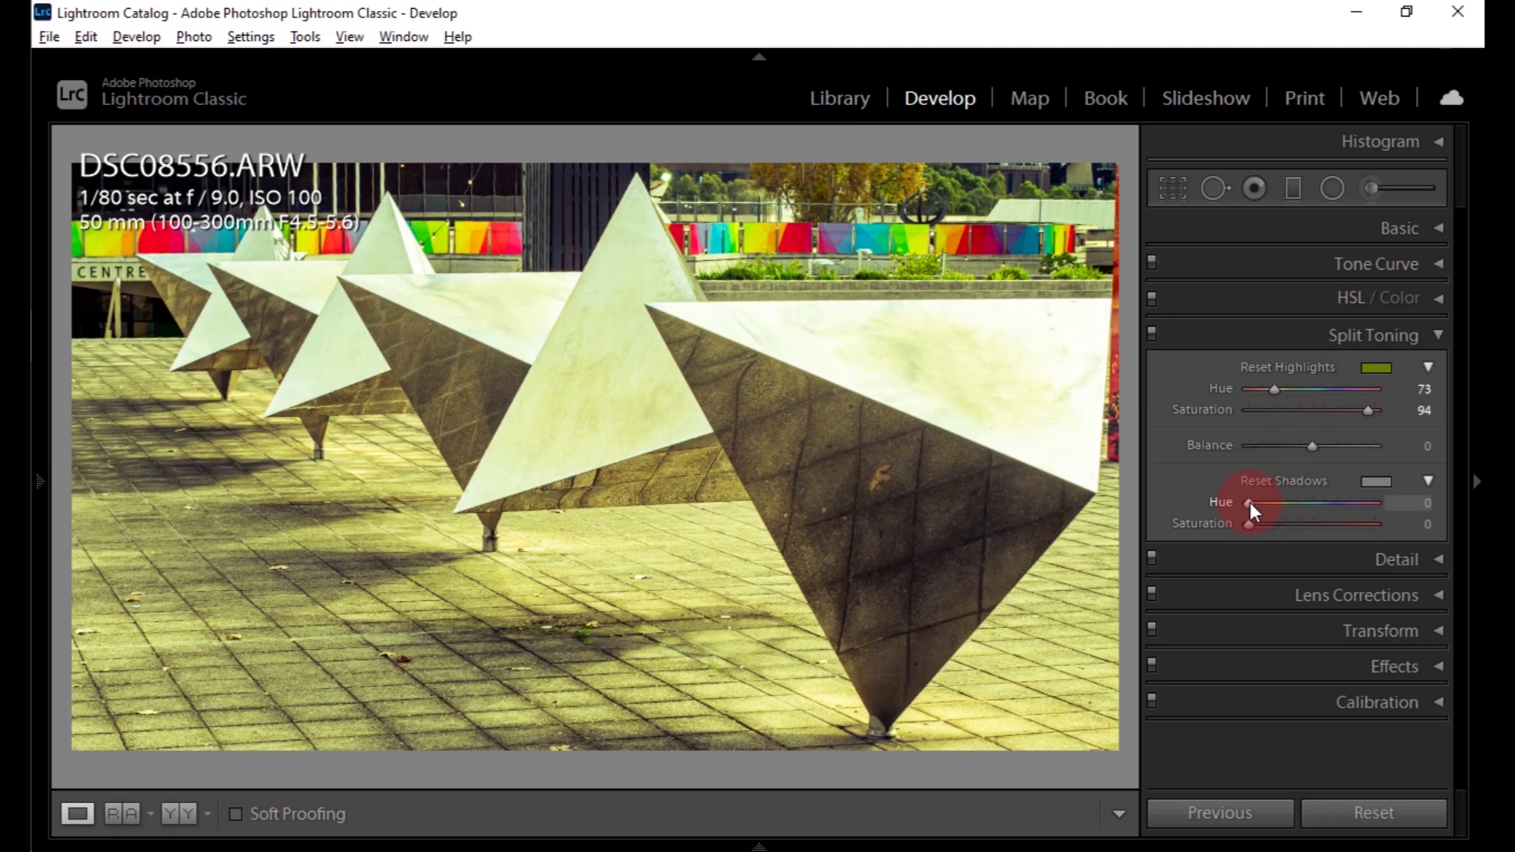
Tint the shadows blue-purple at hue 243, saturation 59, and push Balance to +100
left_click_drag(1250, 501, 1336, 504)
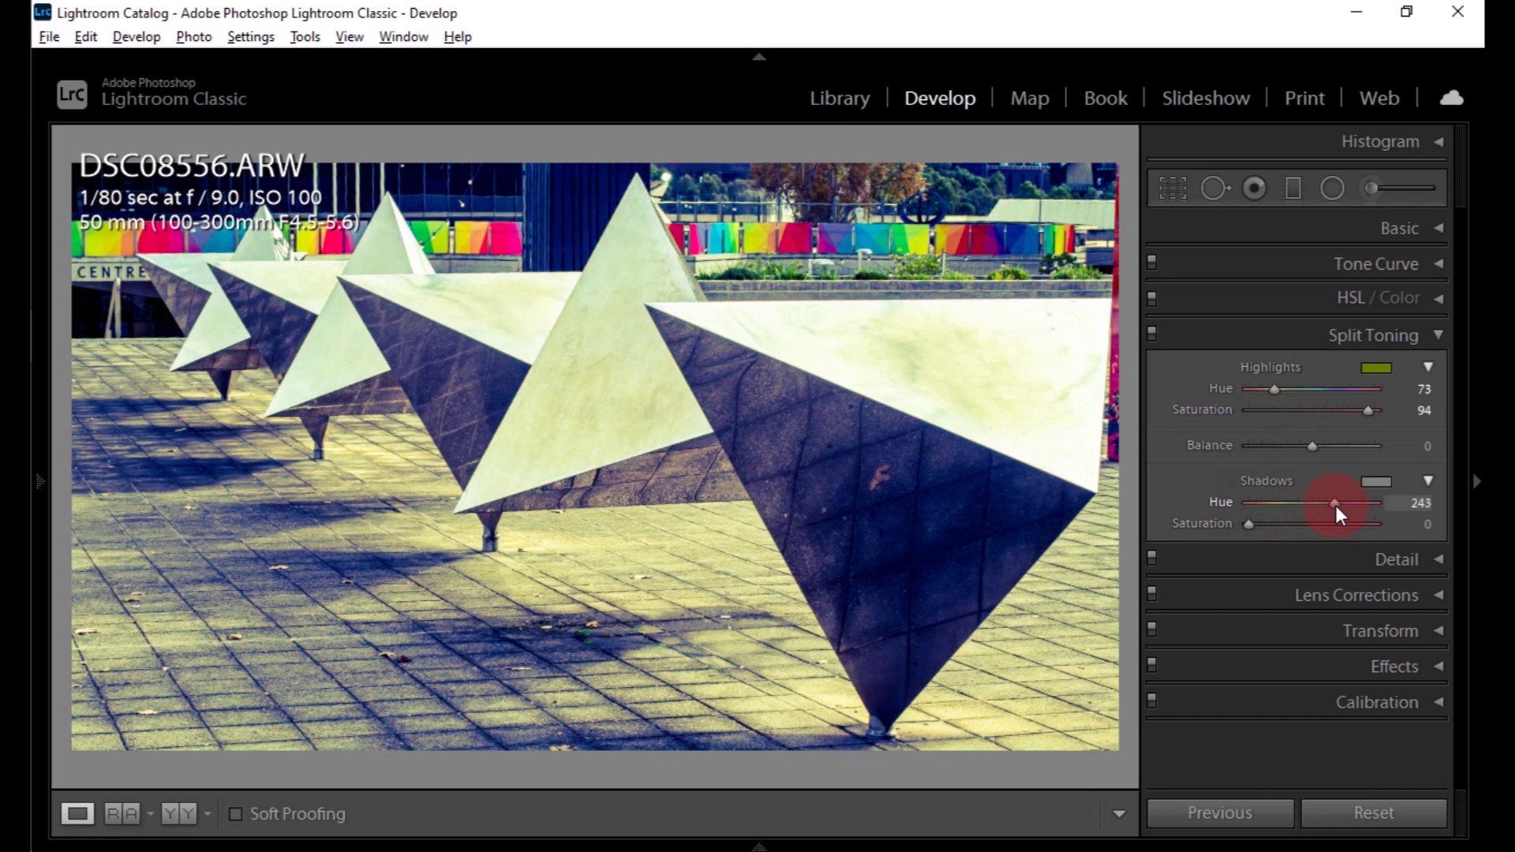
left_click_drag(1336, 504, 1336, 505)
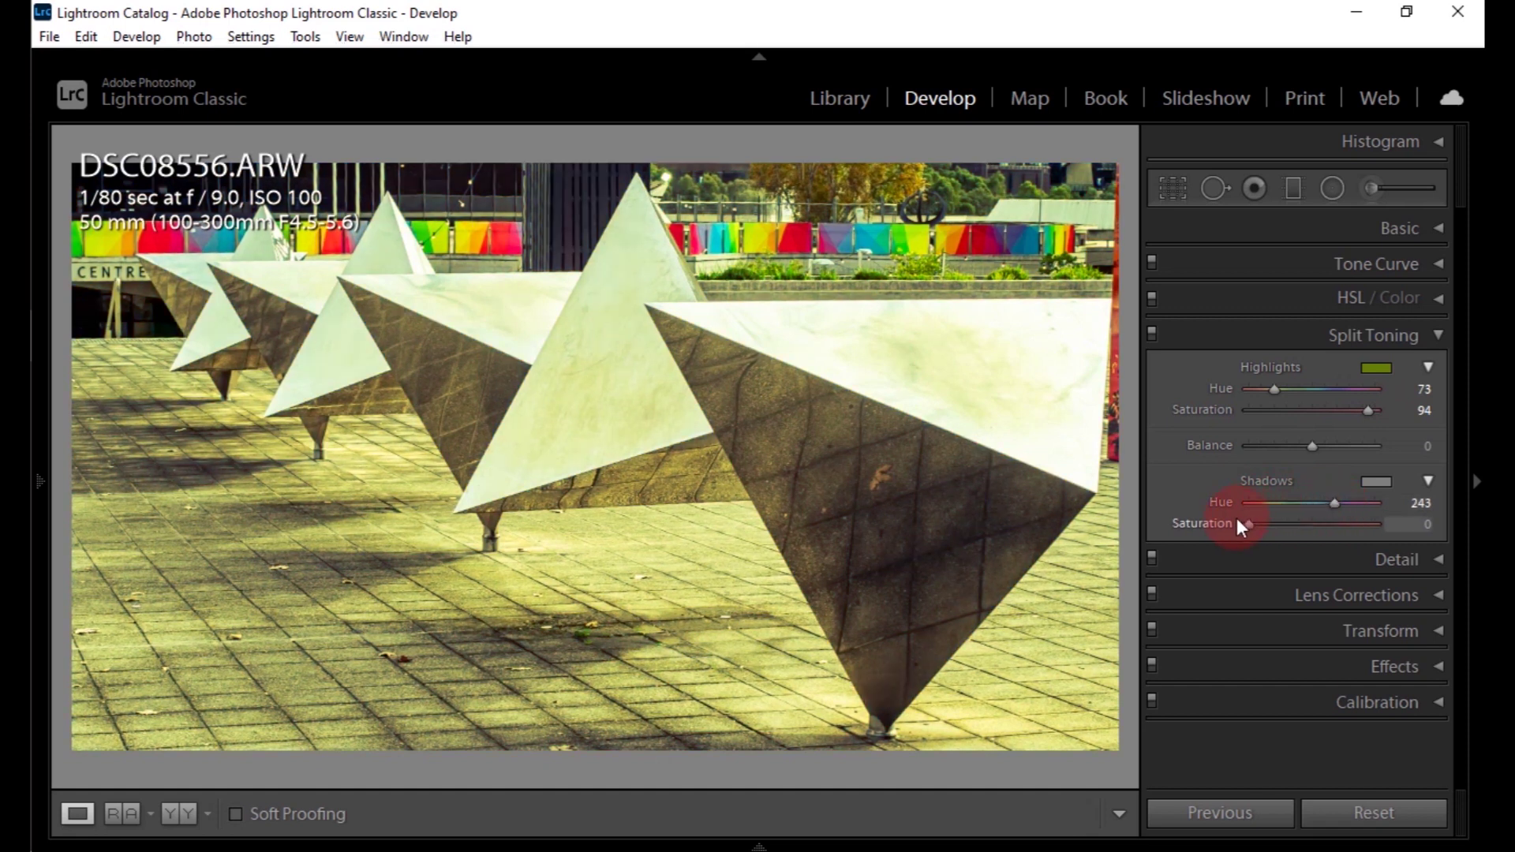
left_click_drag(1253, 525, 1330, 529)
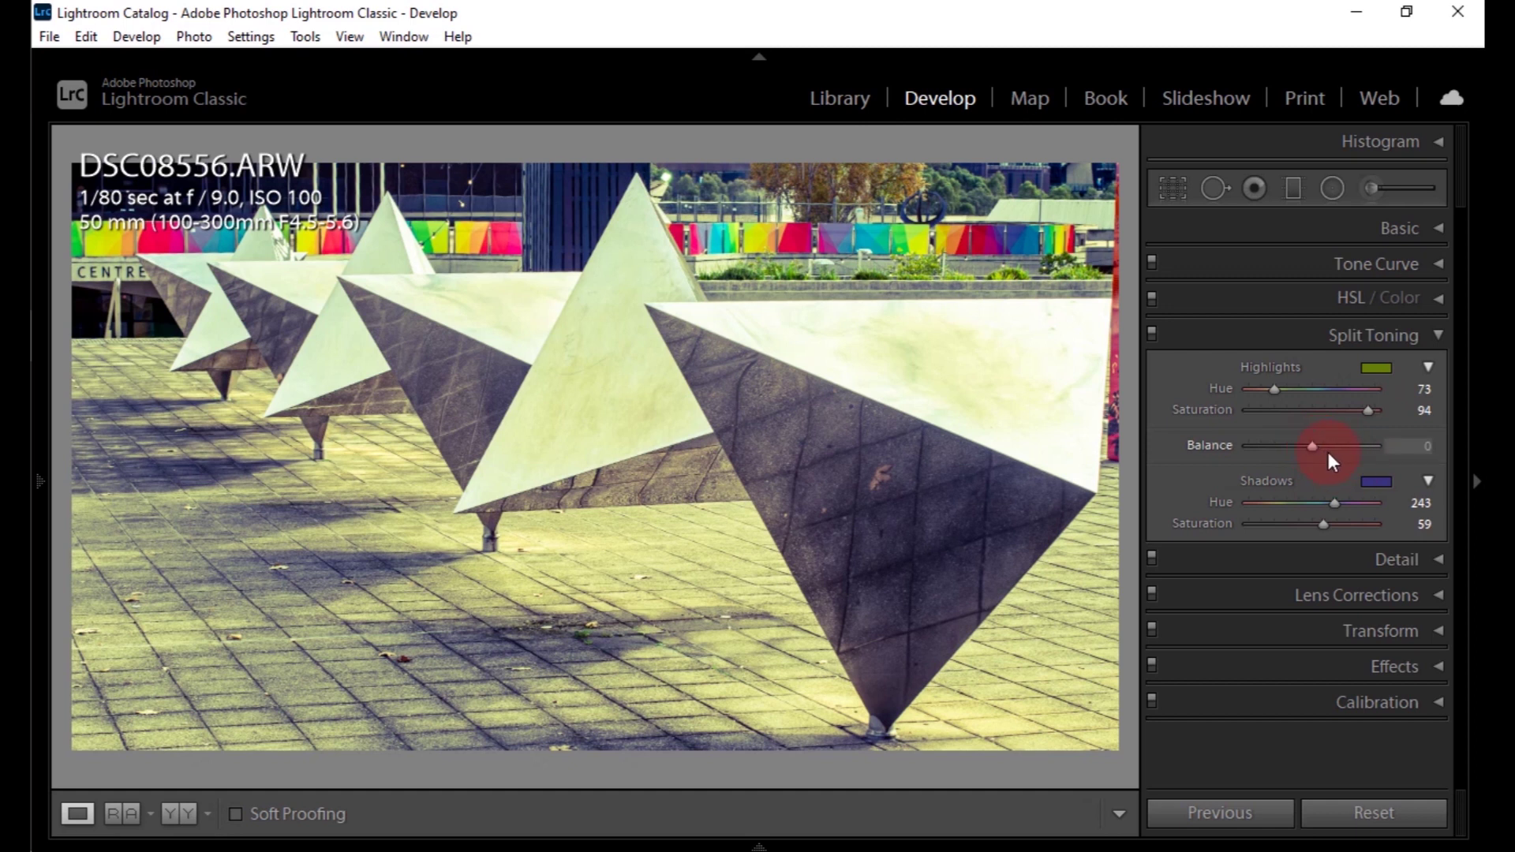
left_click_drag(1310, 446, 1366, 446)
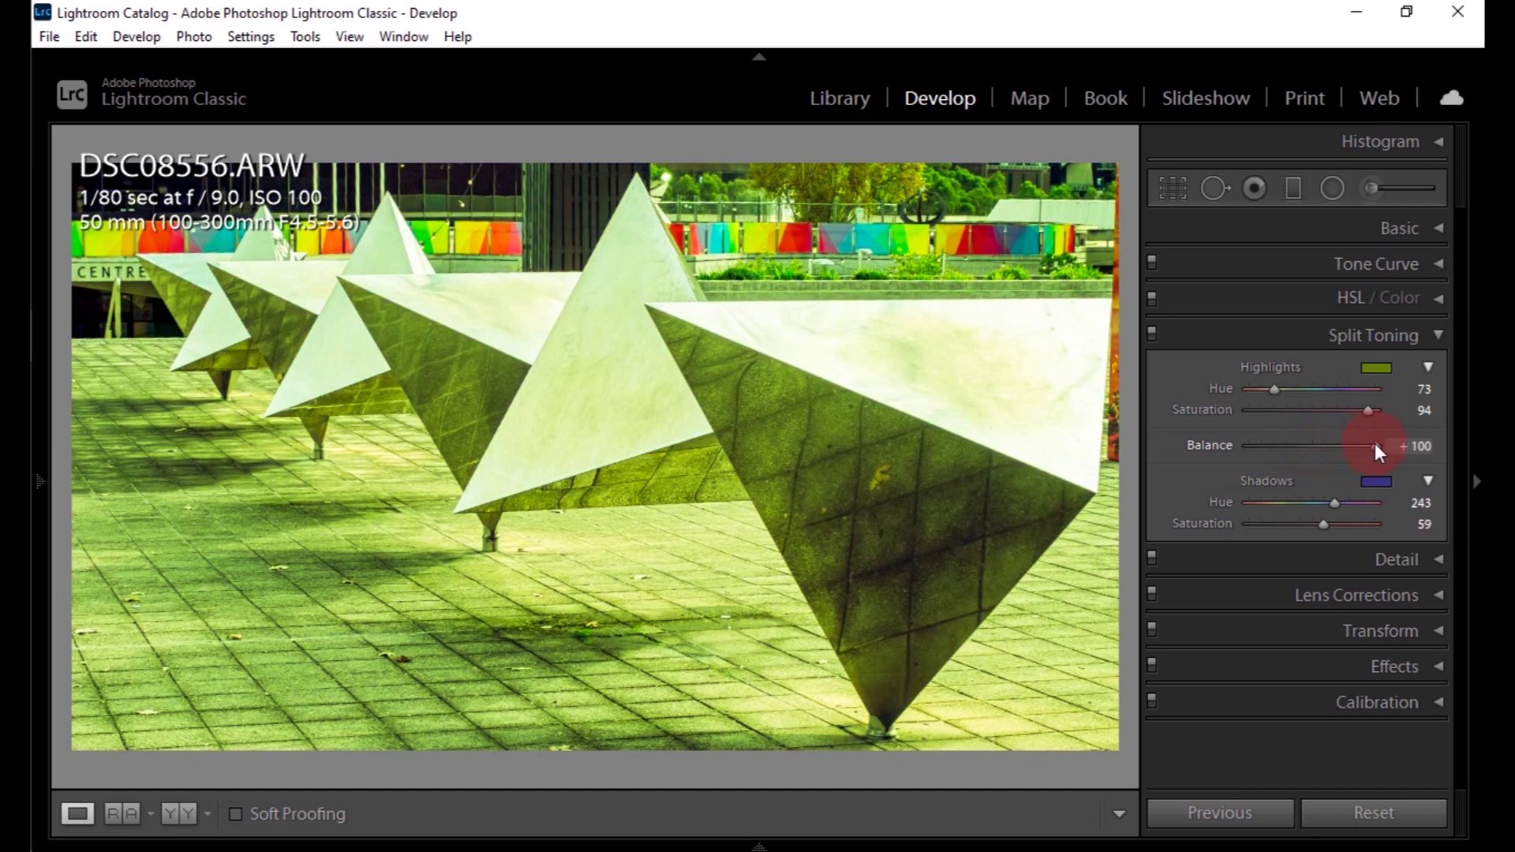
Settle the split-tone Balance at −11, then bring up the Highlights colour picker
left_click_drag(1366, 448, 1347, 450)
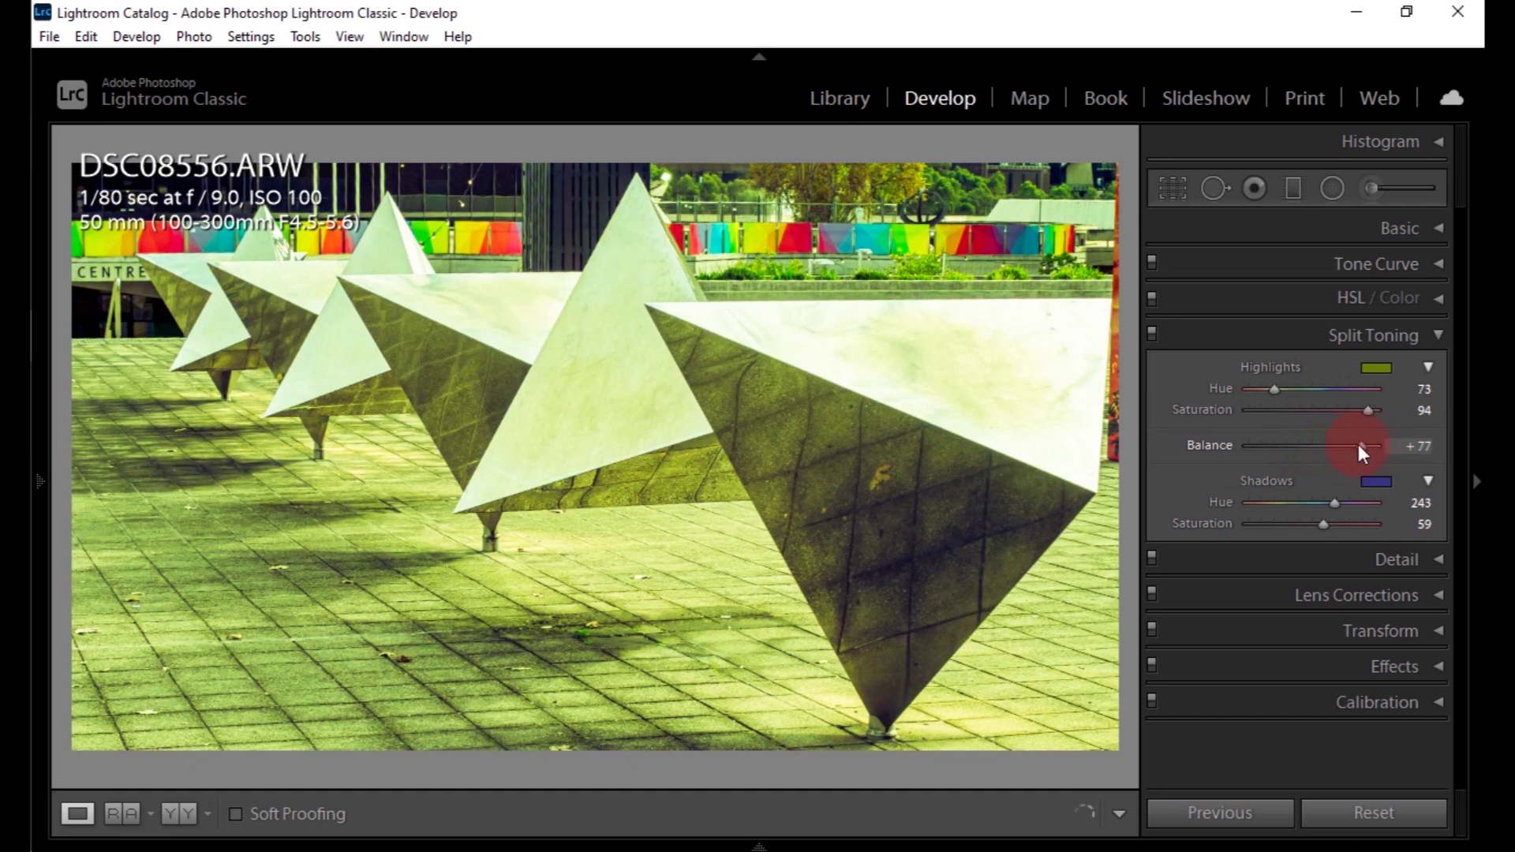
left_click_drag(1357, 444, 1358, 444)
mouse_move(1357, 445)
left_mouse_down()
mouse_move(1253, 447)
mouse_move(1276, 448)
left_mouse_up()
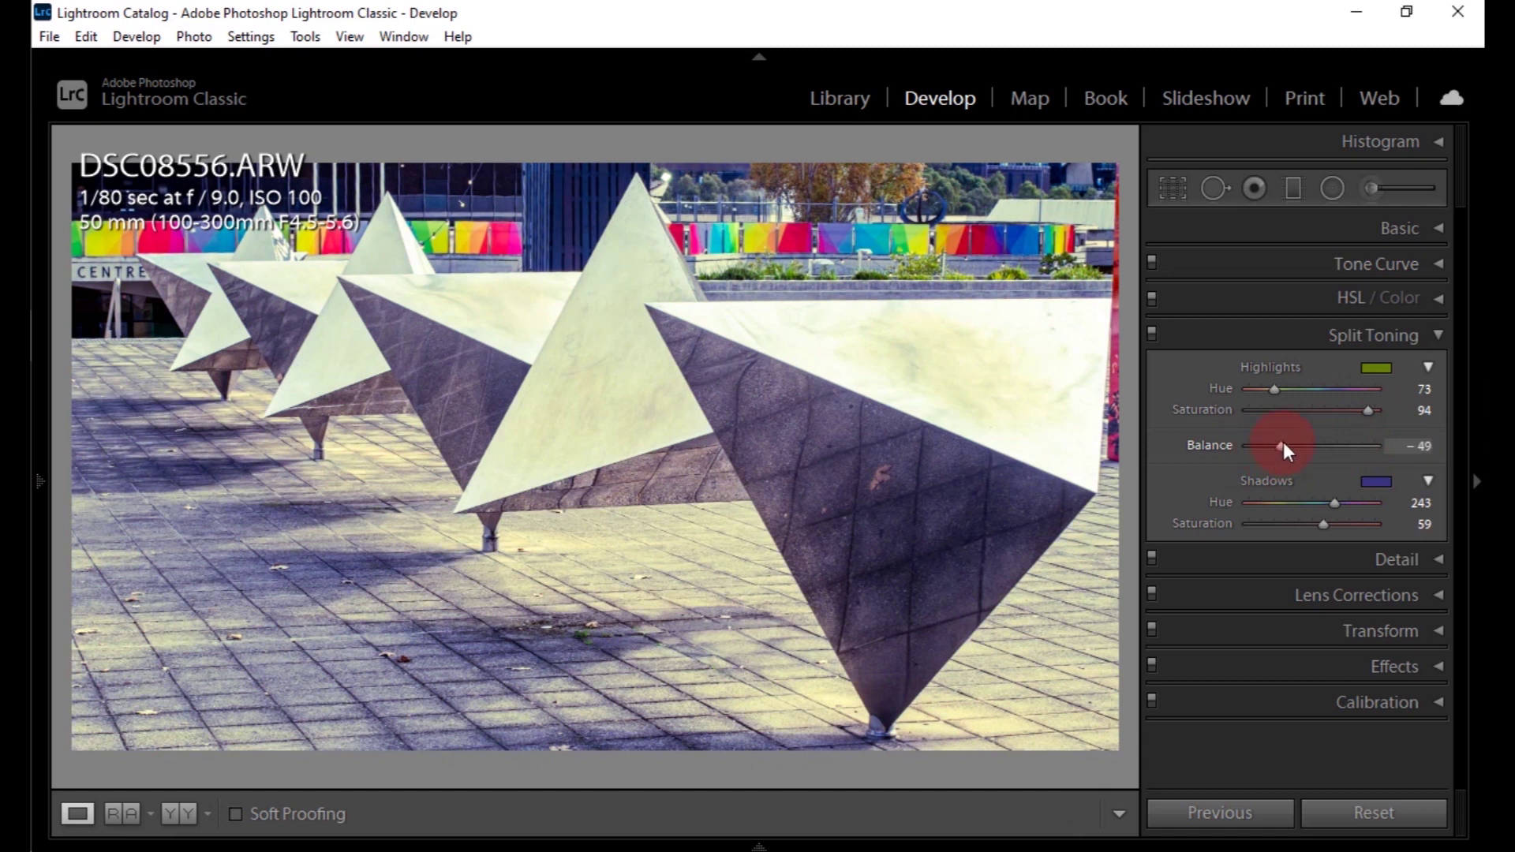
mouse_move(1282, 443)
left_mouse_down()
mouse_move(1357, 452)
mouse_move(1308, 464)
left_mouse_up()
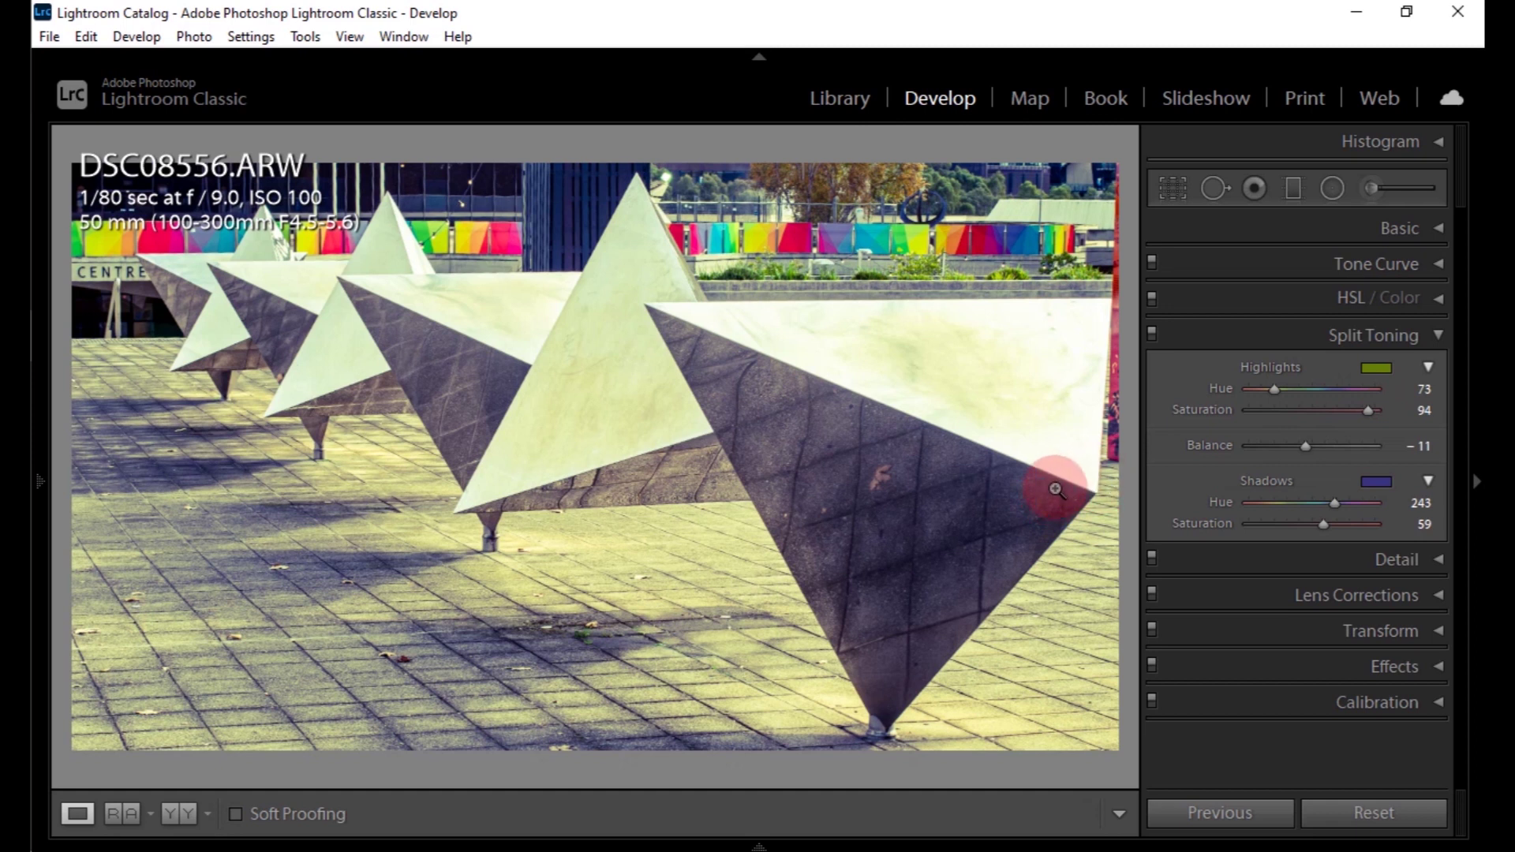
left_click(1375, 370)
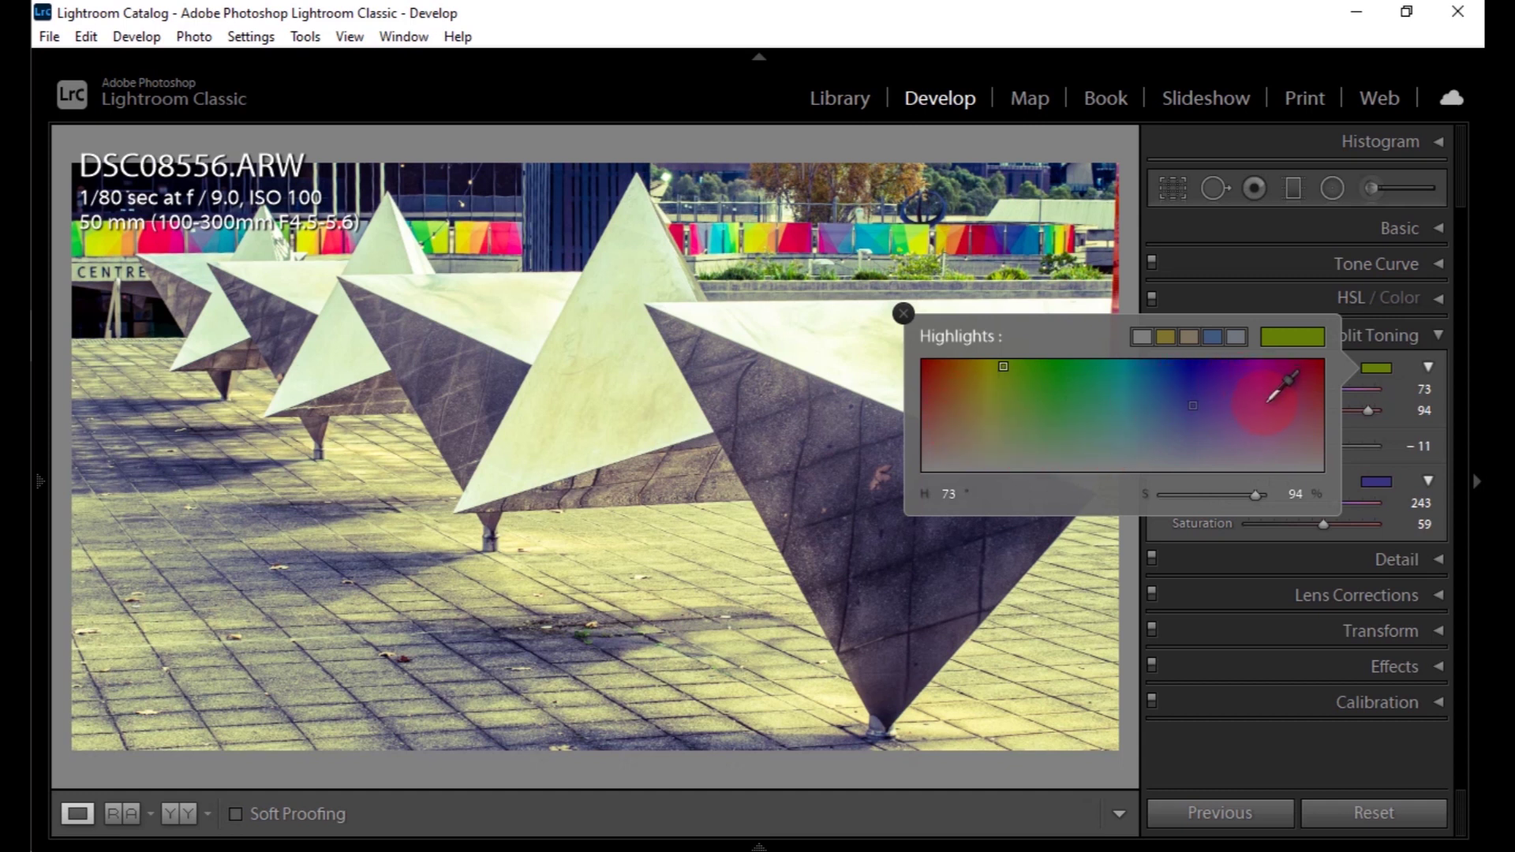
Try several highlight colours in the picker, settling on green around hue 89
left_click(976, 422)
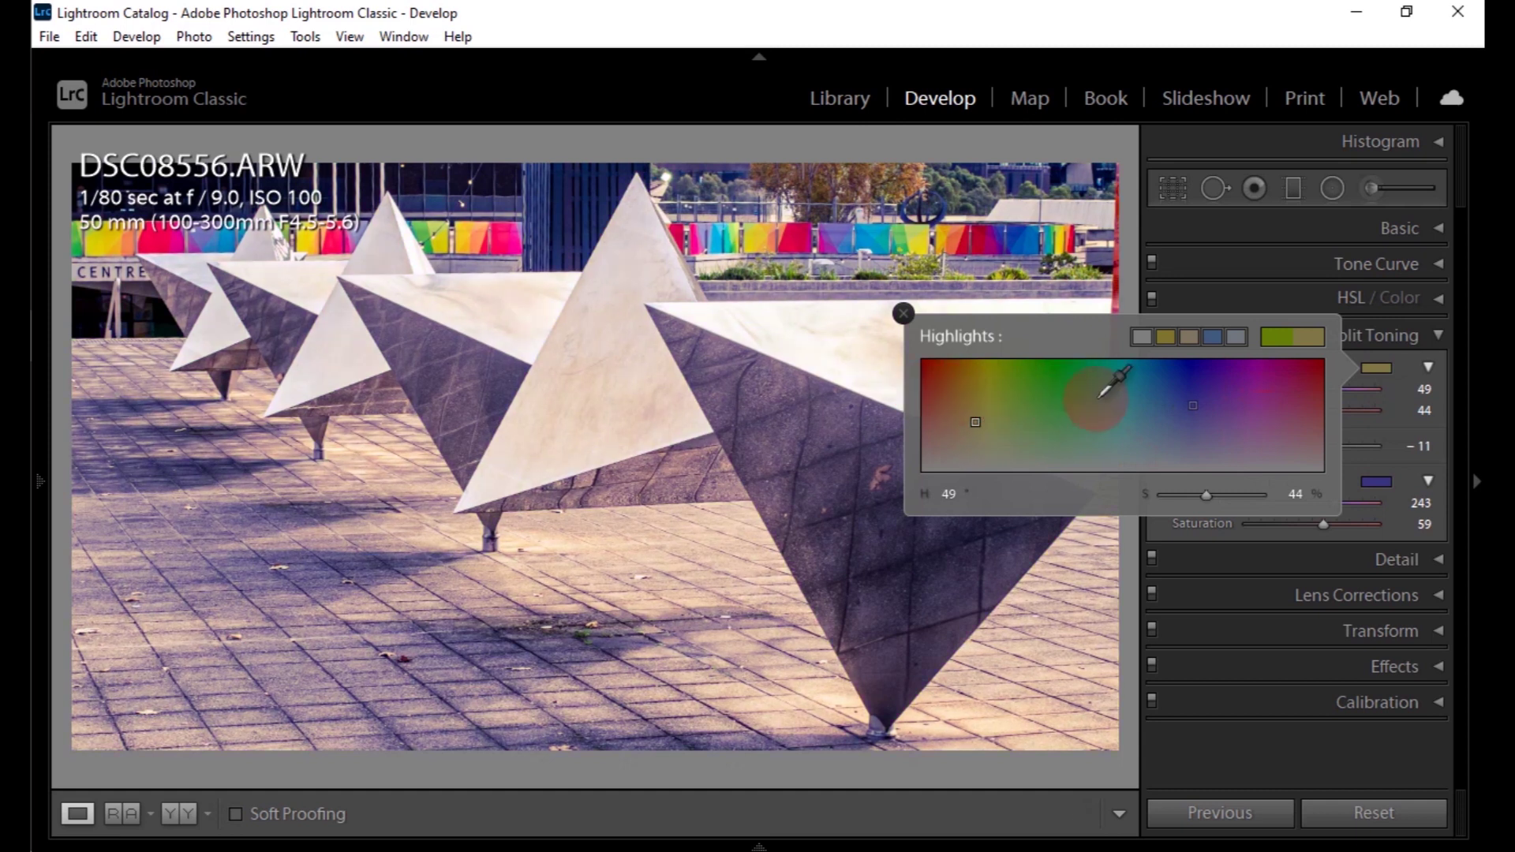
left_click(1125, 433)
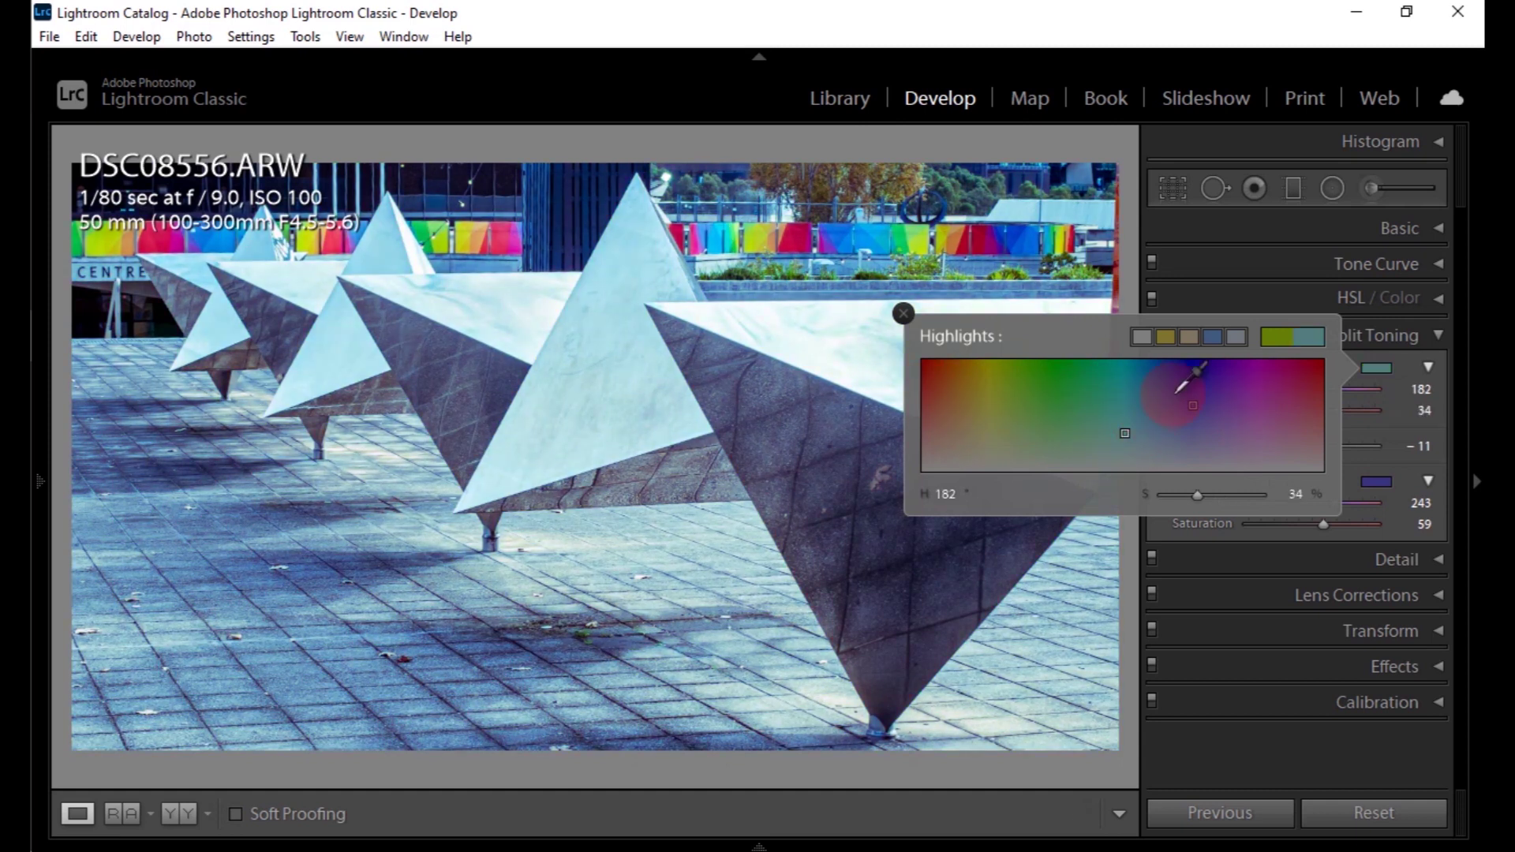
left_click(1214, 439)
left_click(1287, 441)
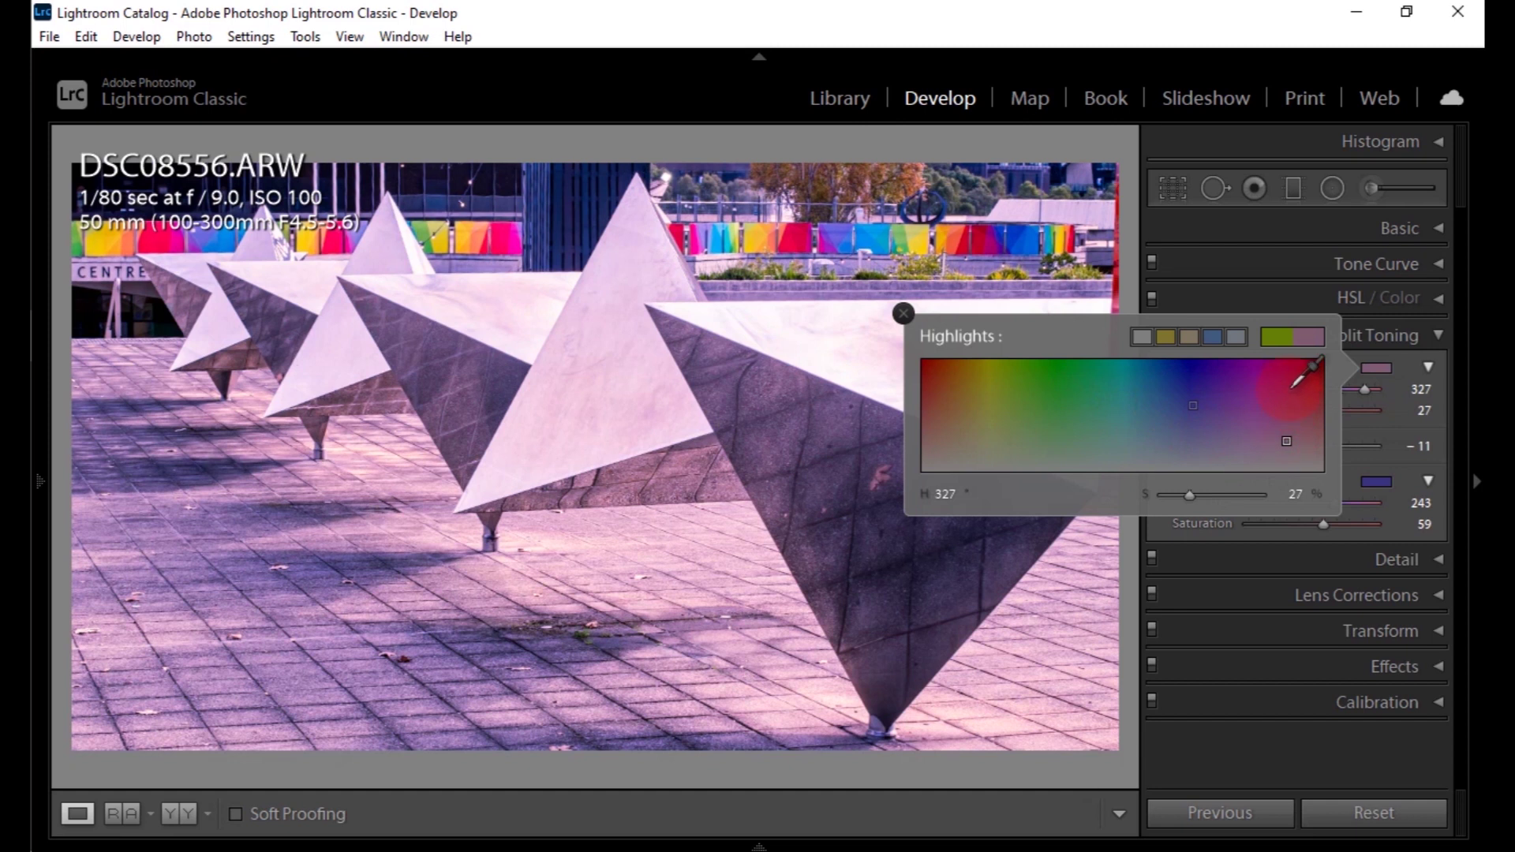
left_click(1309, 366)
mouse_move(1186, 369)
left_mouse_down()
mouse_move(1068, 378)
mouse_move(1023, 400)
left_mouse_up()
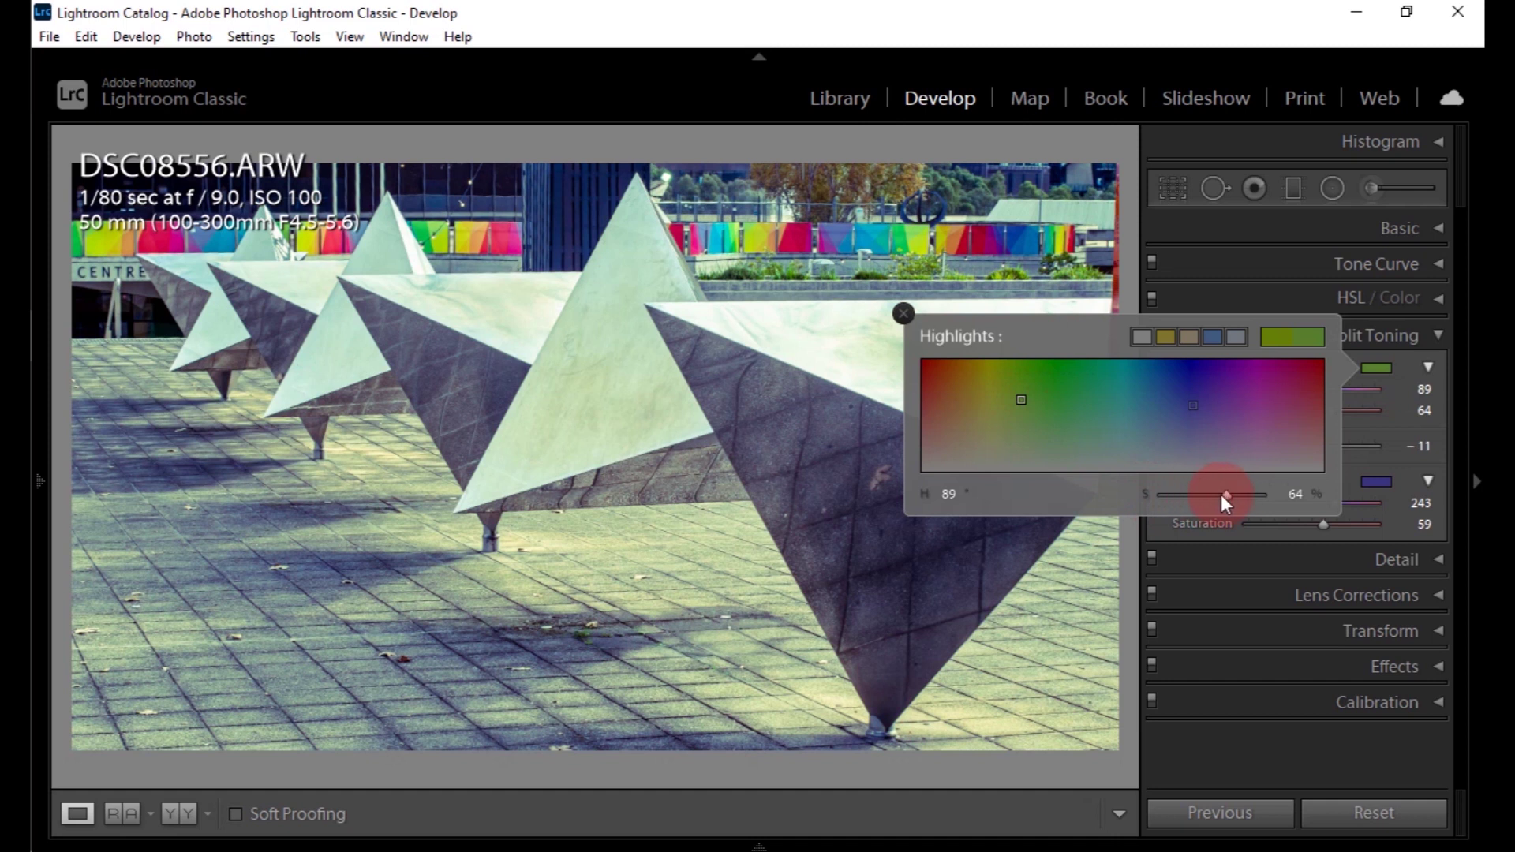
Lower the green highlight saturation to 24 for a subtle tint
mouse_move(1225, 495)
left_mouse_down()
mouse_move(1252, 495)
mouse_move(1163, 499)
mouse_move(1234, 498)
left_mouse_up()
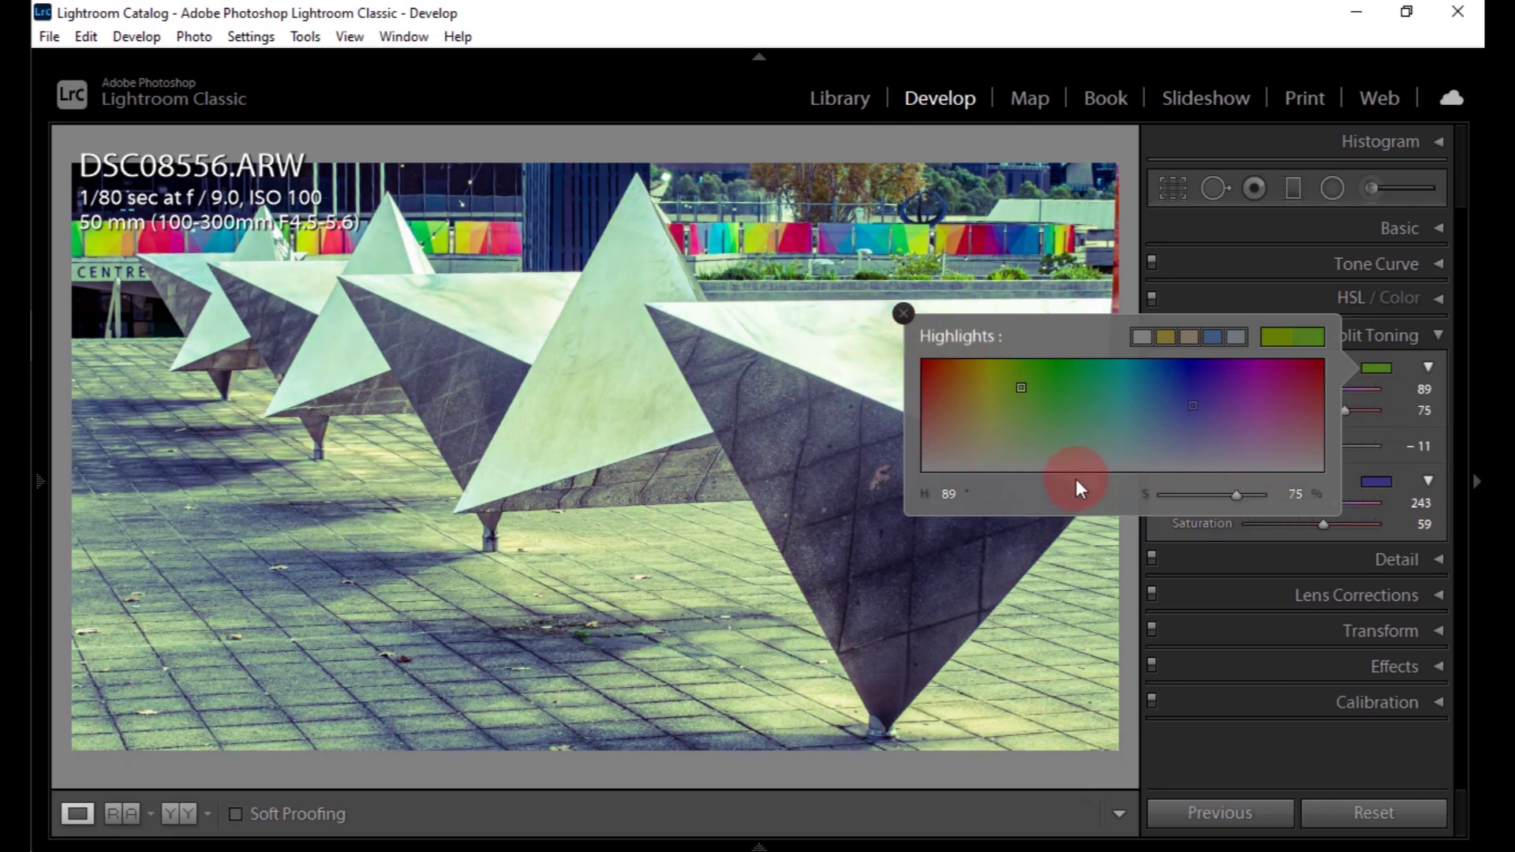
left_click_drag(1235, 497, 1186, 495)
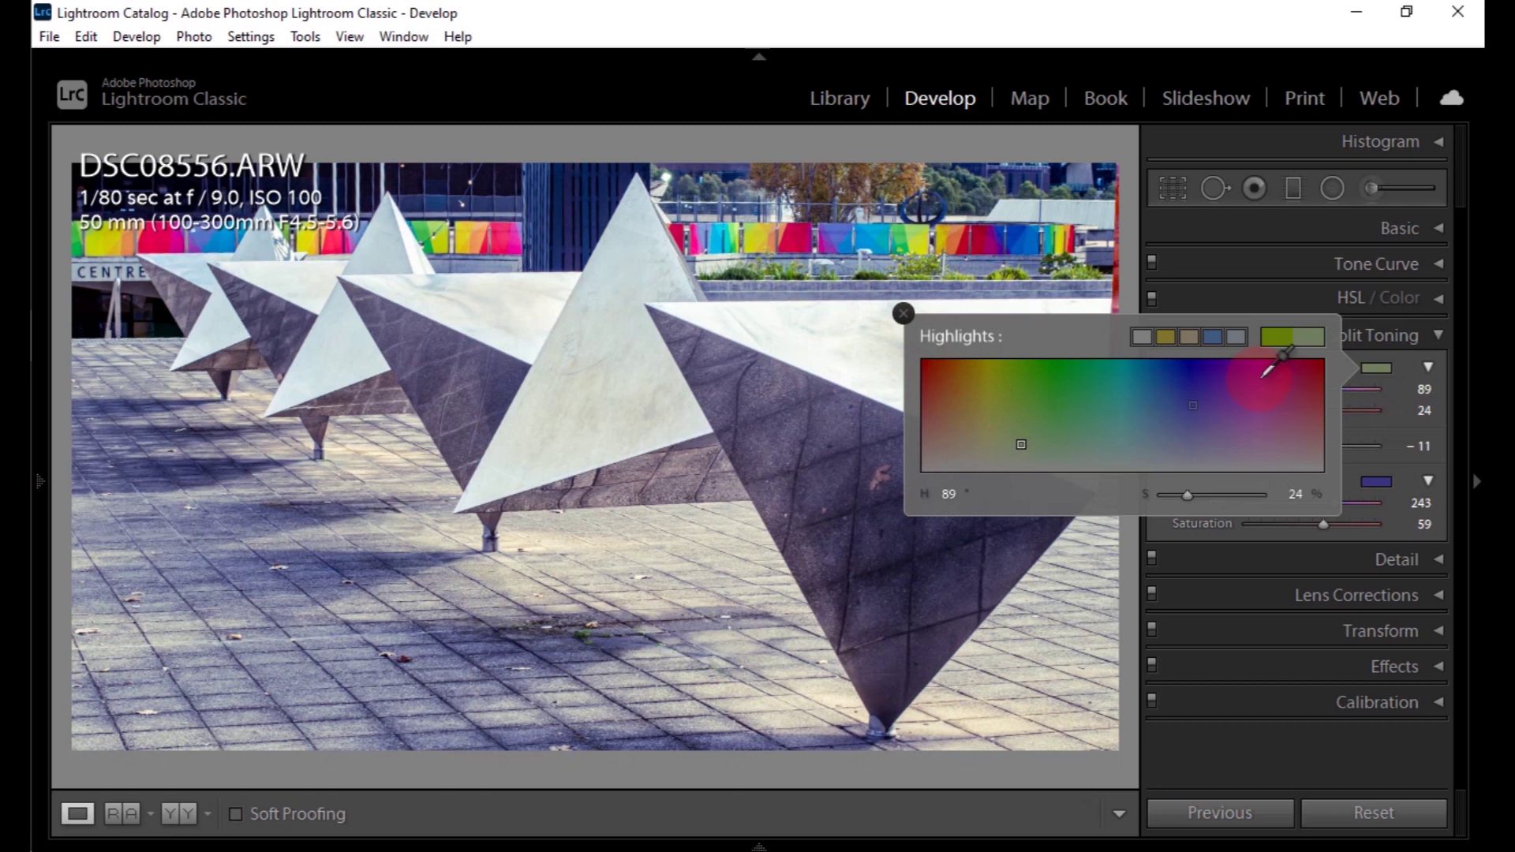
left_click(1408, 364)
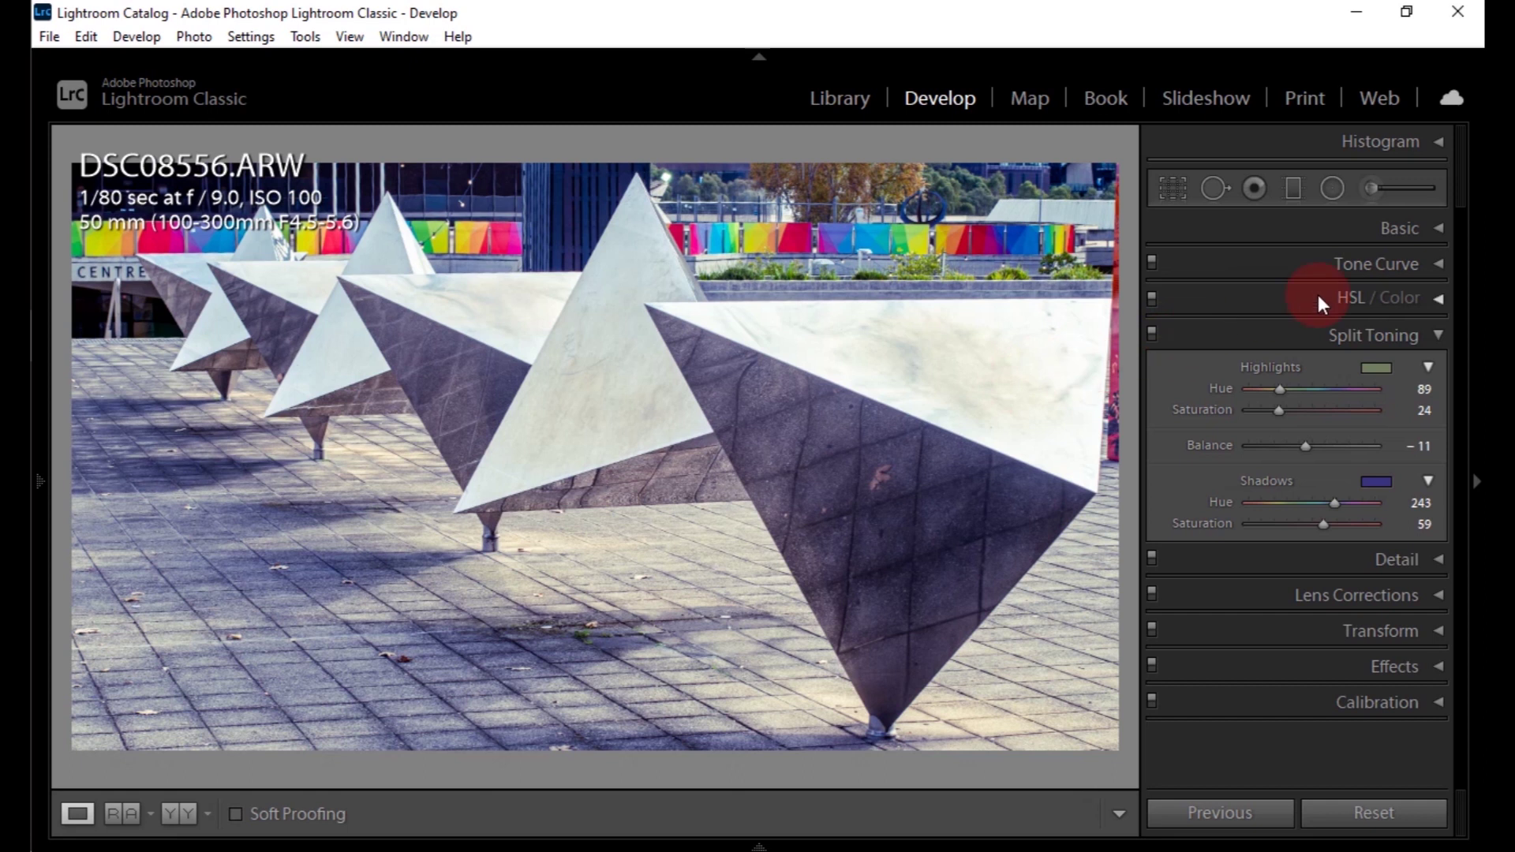
Lift the tone curve's black point and lower the white point to output 221 for a matte fade
left_click(1441, 335)
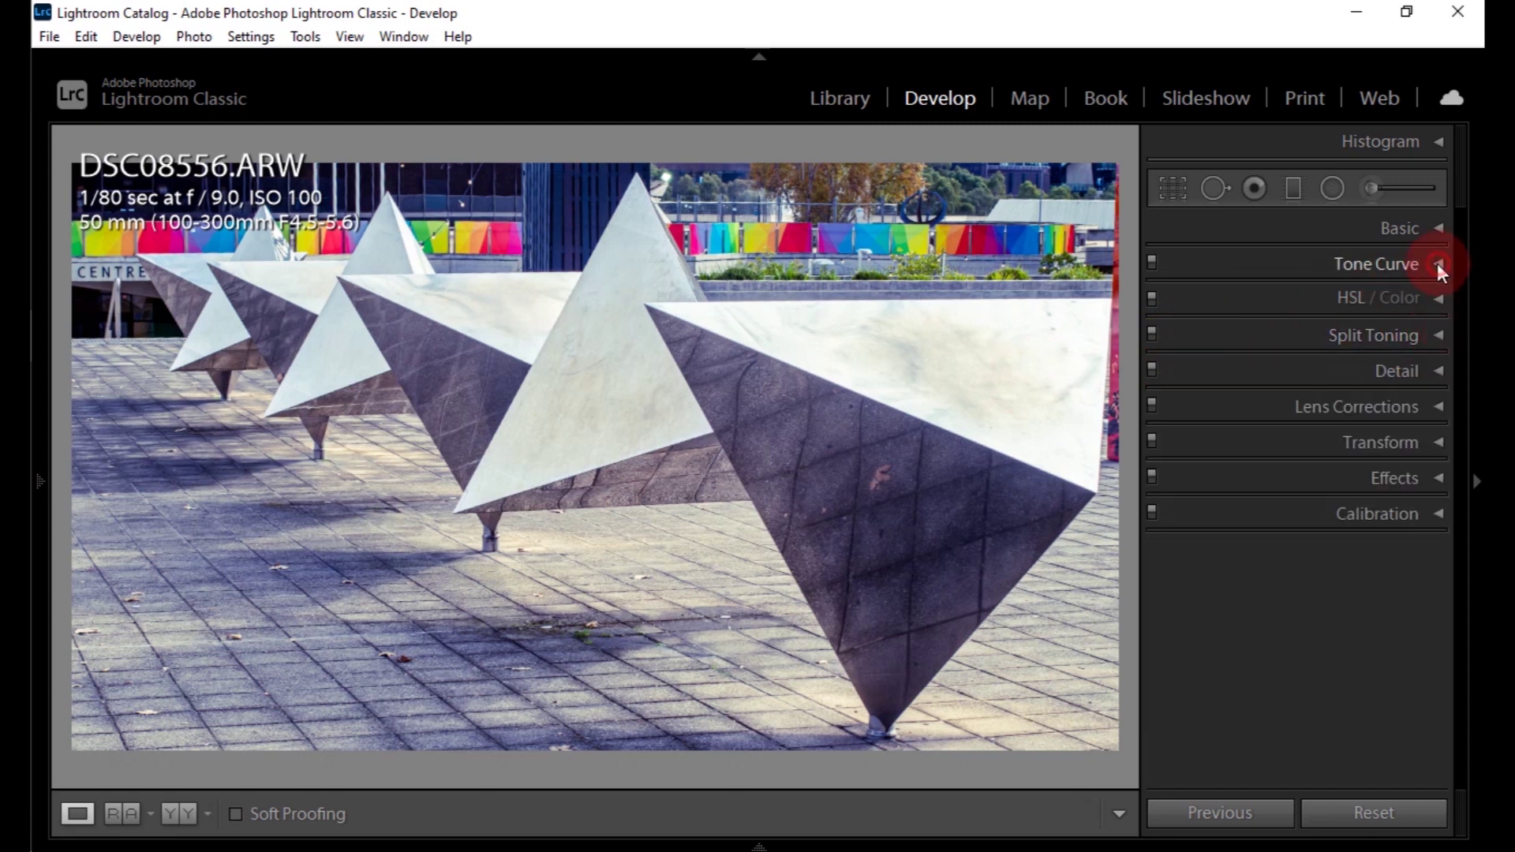
left_click(1437, 263)
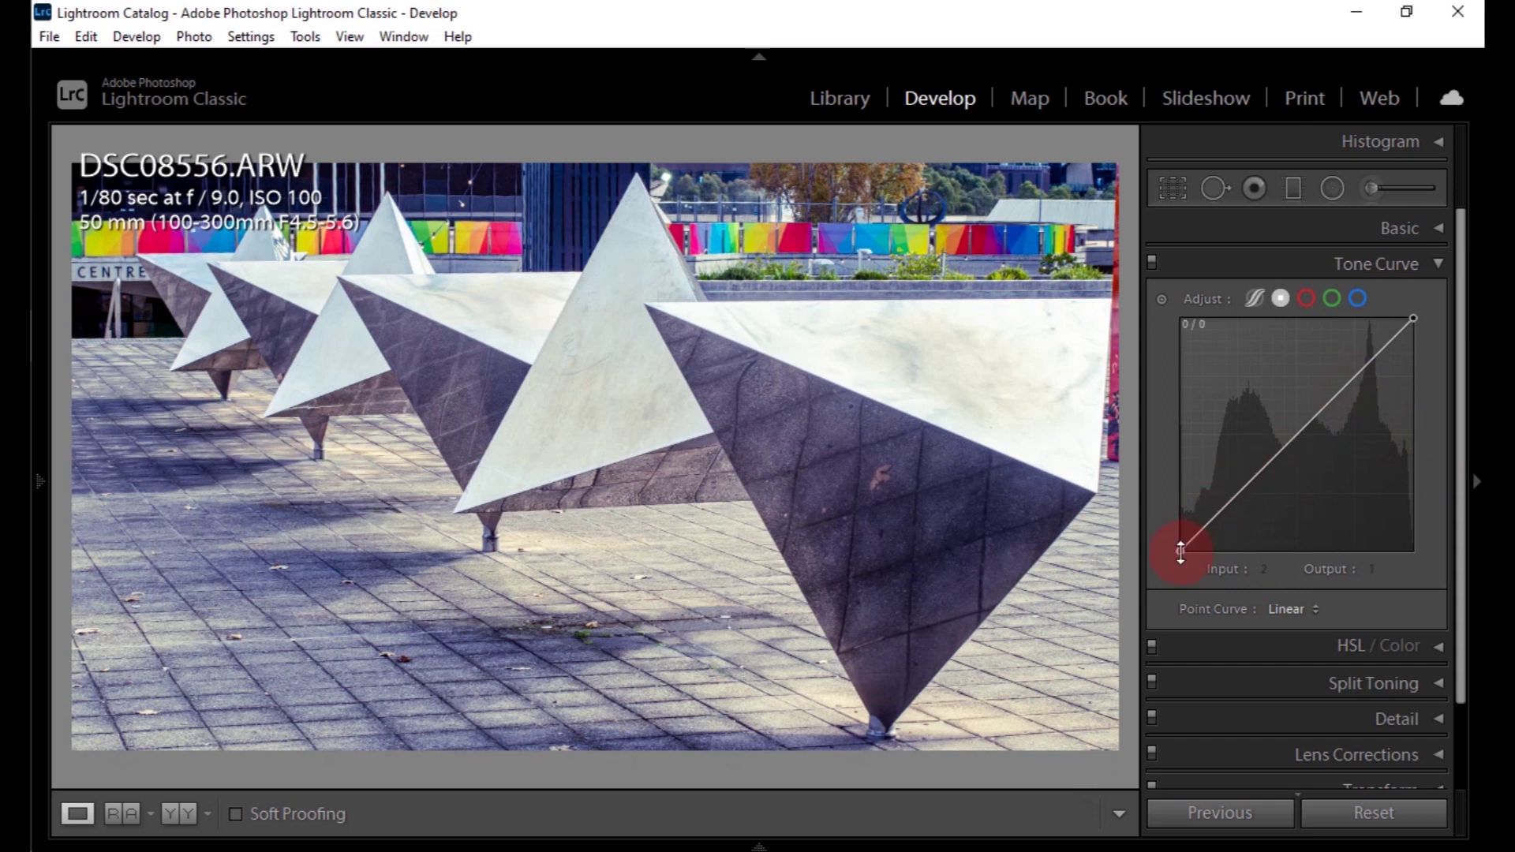
mouse_move(1180, 551)
left_mouse_down()
mouse_move(1180, 491)
mouse_move(1170, 530)
left_mouse_up()
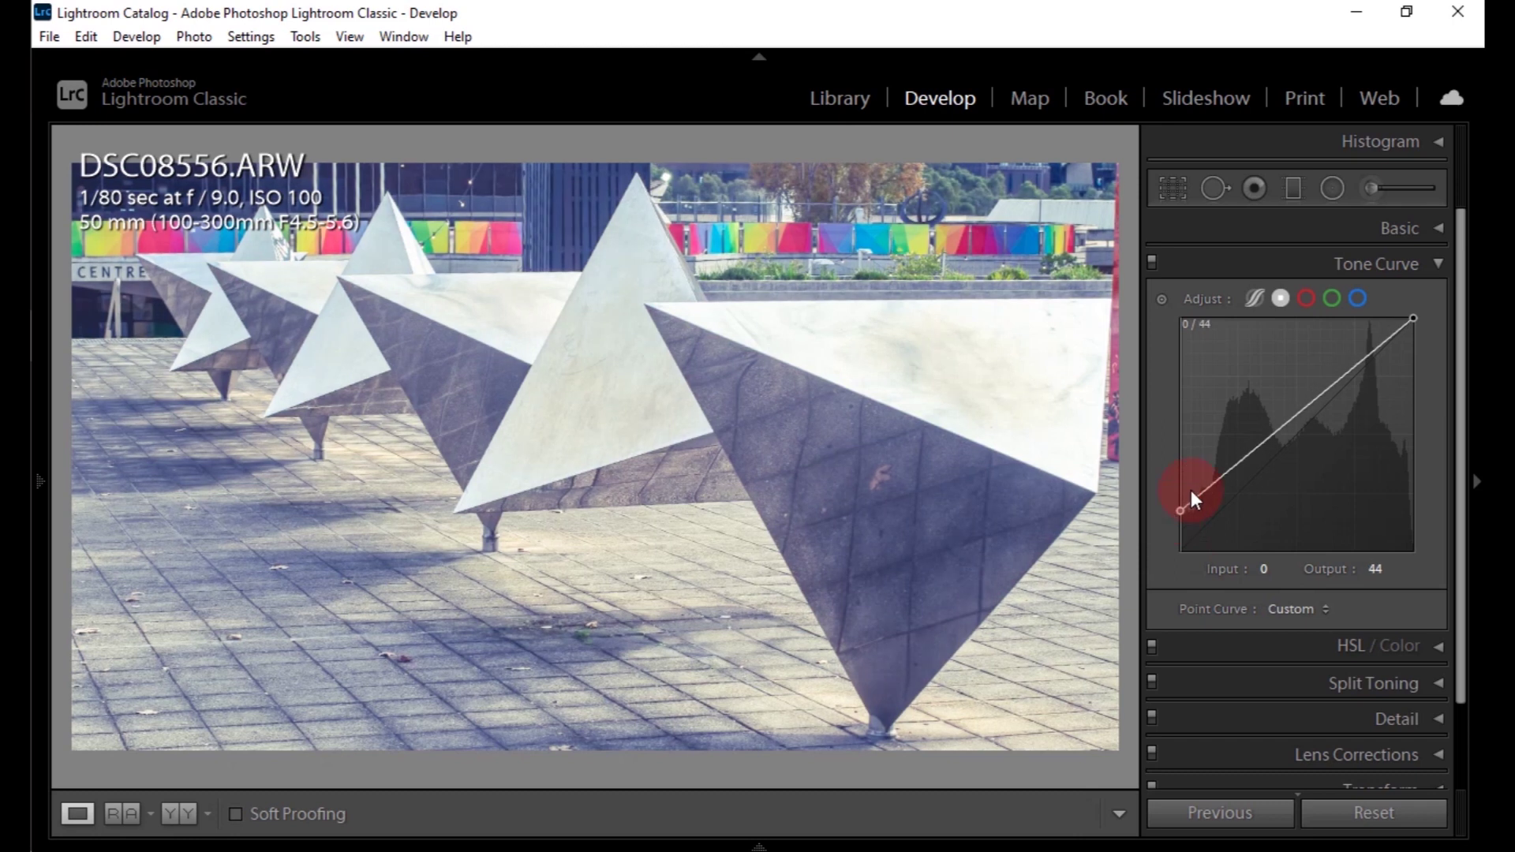
mouse_move(1413, 319)
left_mouse_down()
mouse_move(1405, 389)
mouse_move(1419, 356)
left_mouse_up()
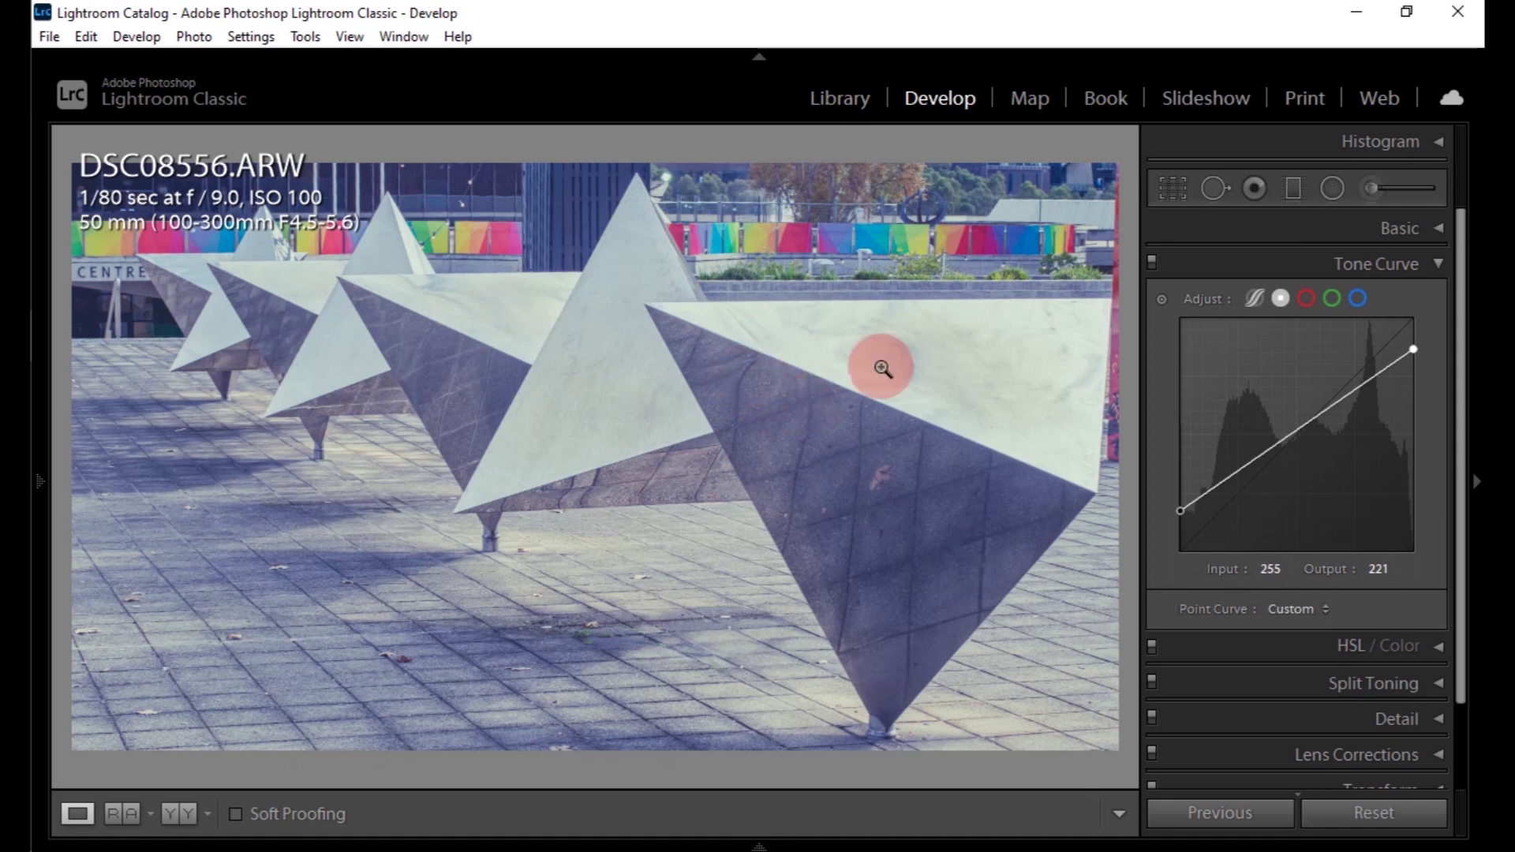
Set the Basic treatment to Black & White with the Adobe Monochrome profile
left_click(1440, 261)
left_click(1436, 227)
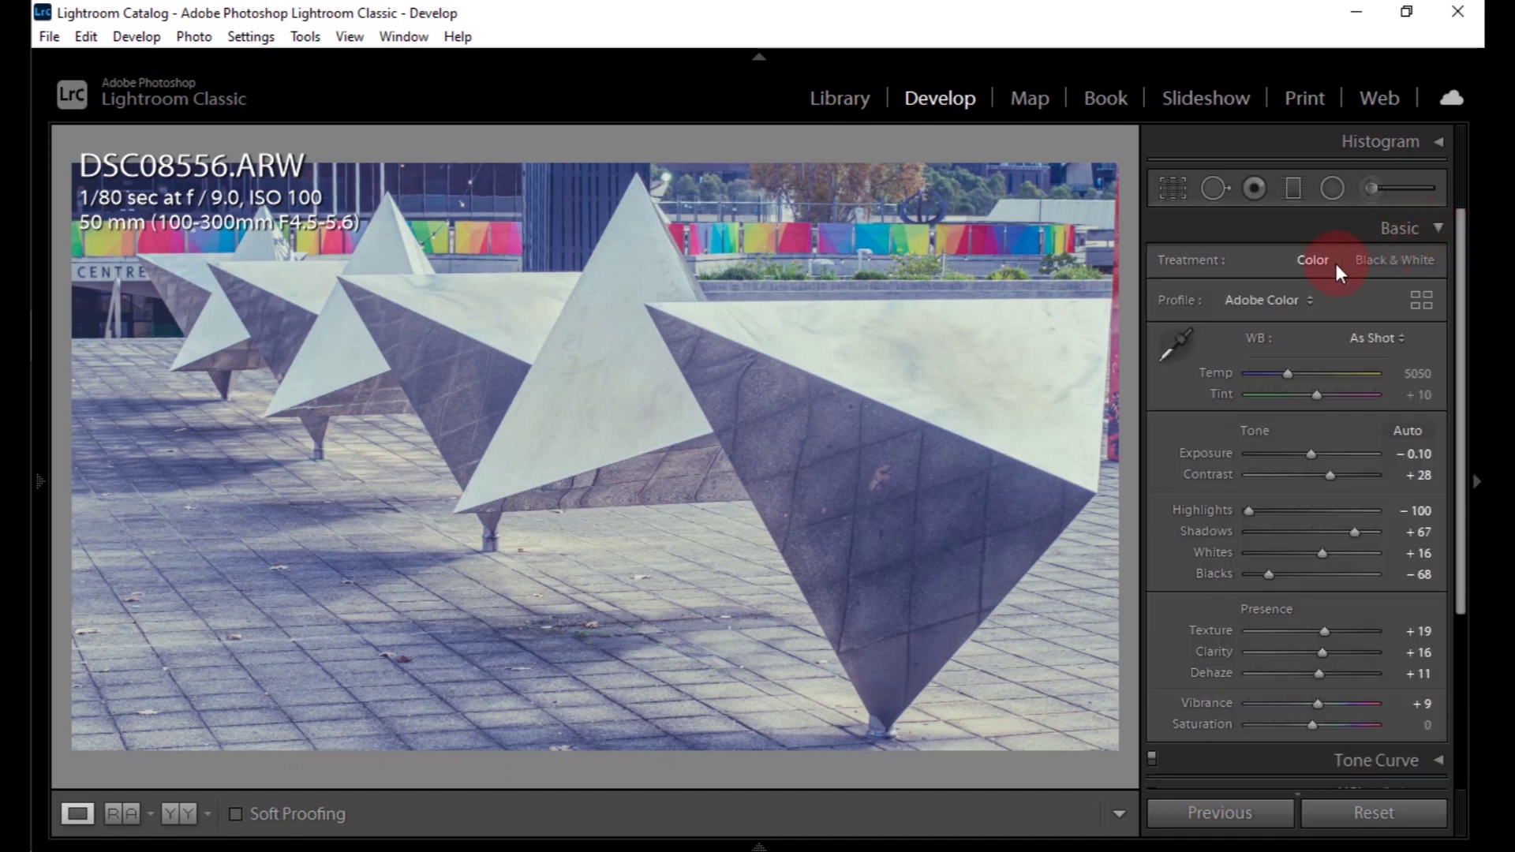
left_click(1412, 258)
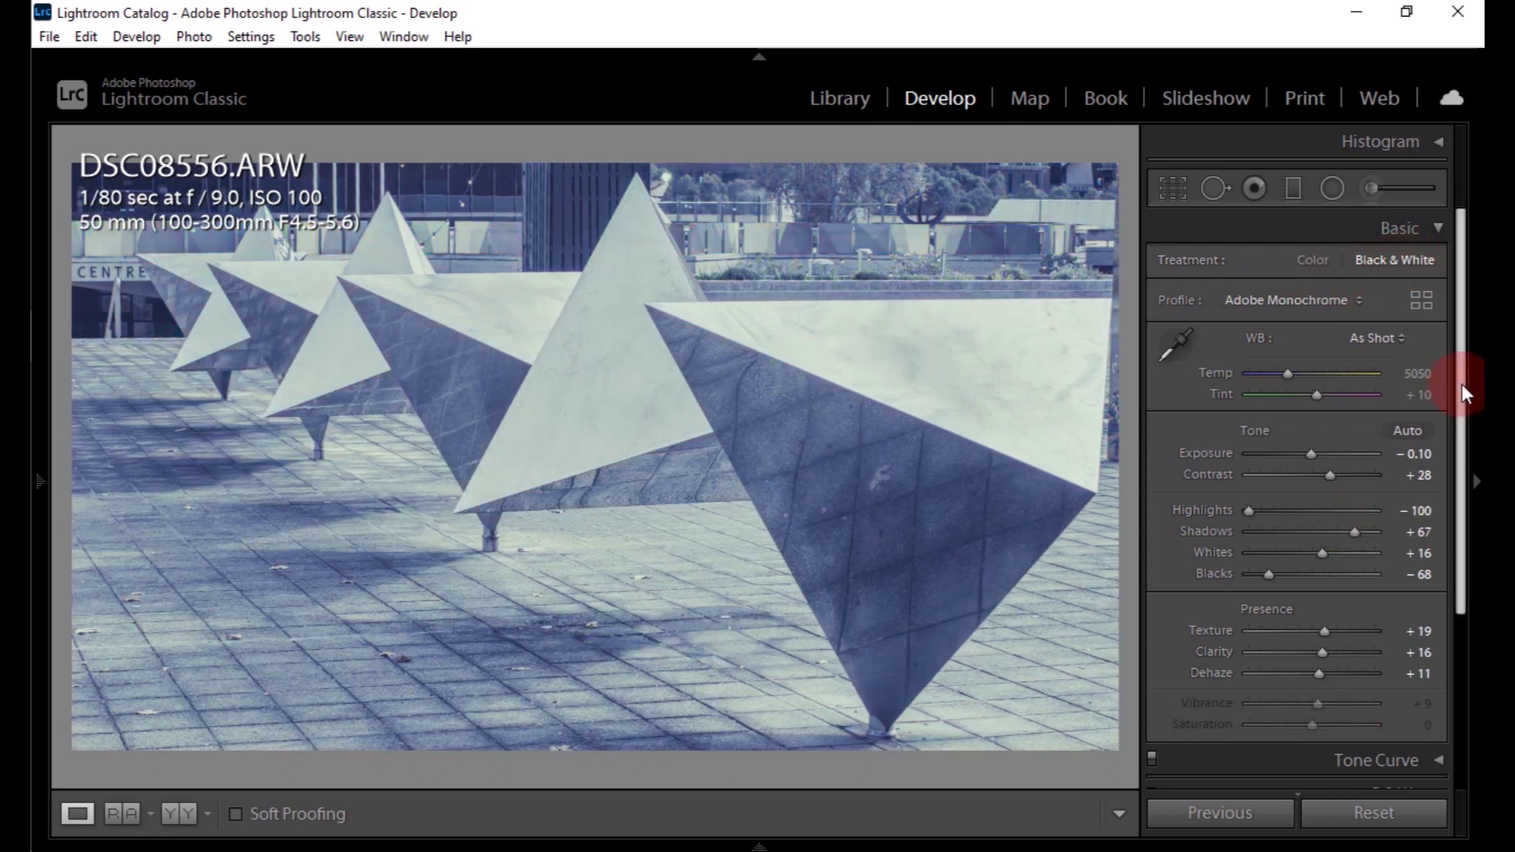
Reset the split-toning Highlights and Shadows hue and saturation to 0
scroll(1461, 411, "down", 5)
scroll(1447, 559, "down", 2)
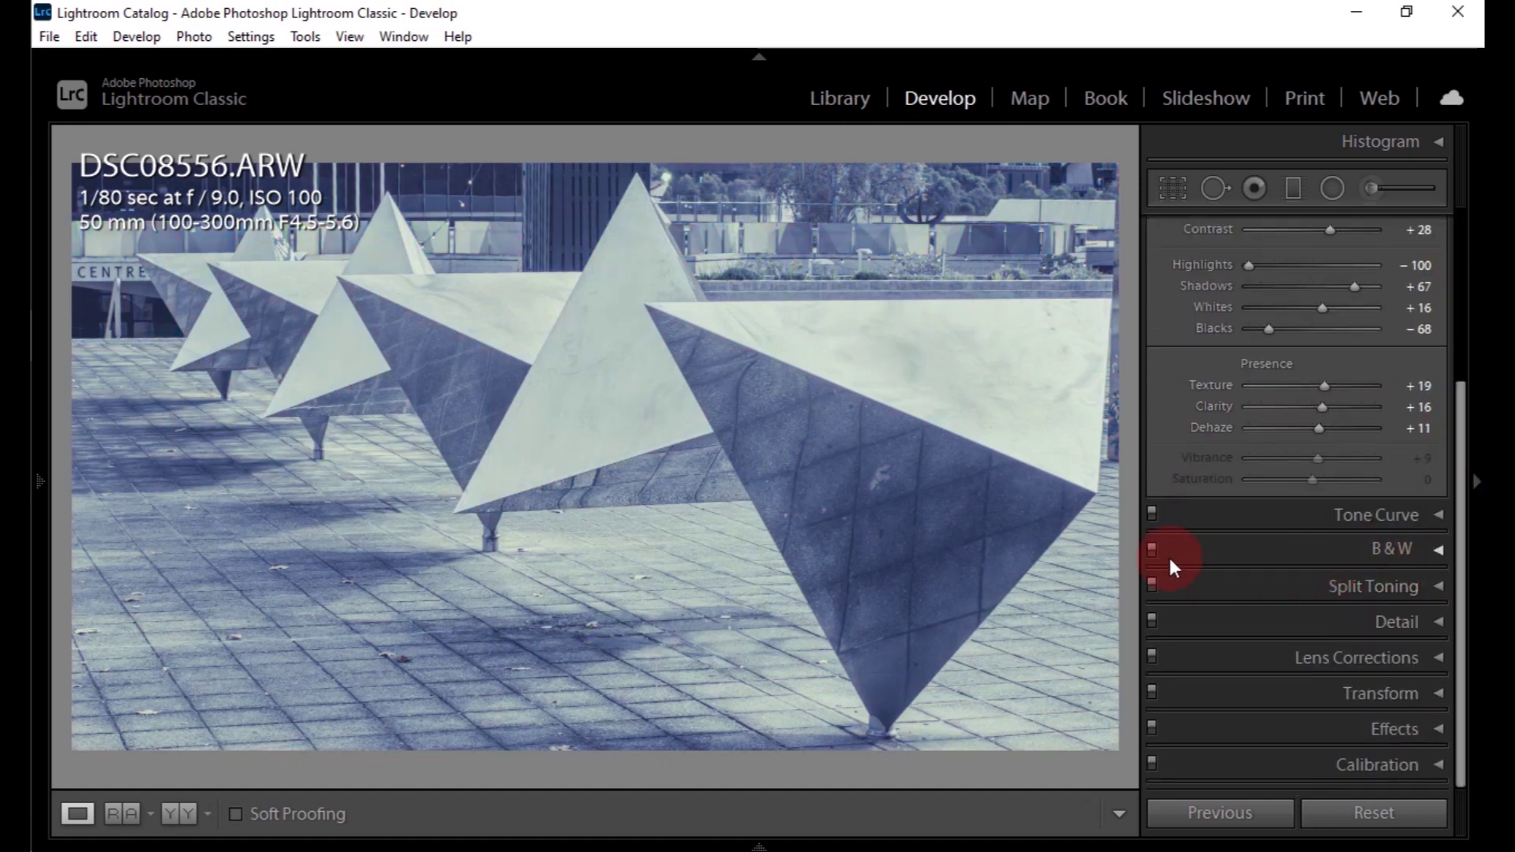
left_click(1336, 587)
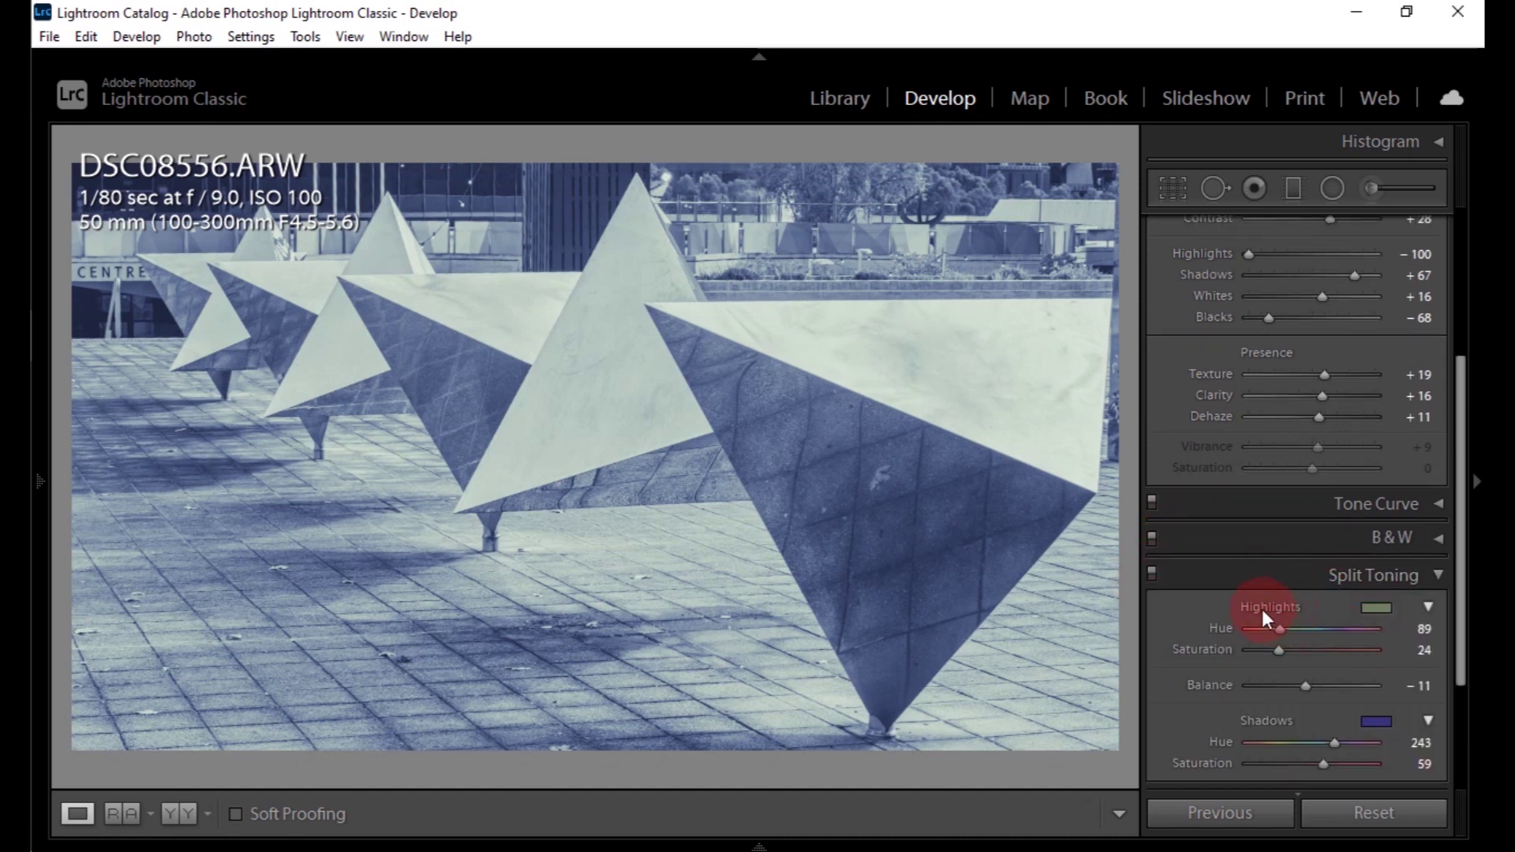
double_click(1263, 608)
double_click(1266, 721)
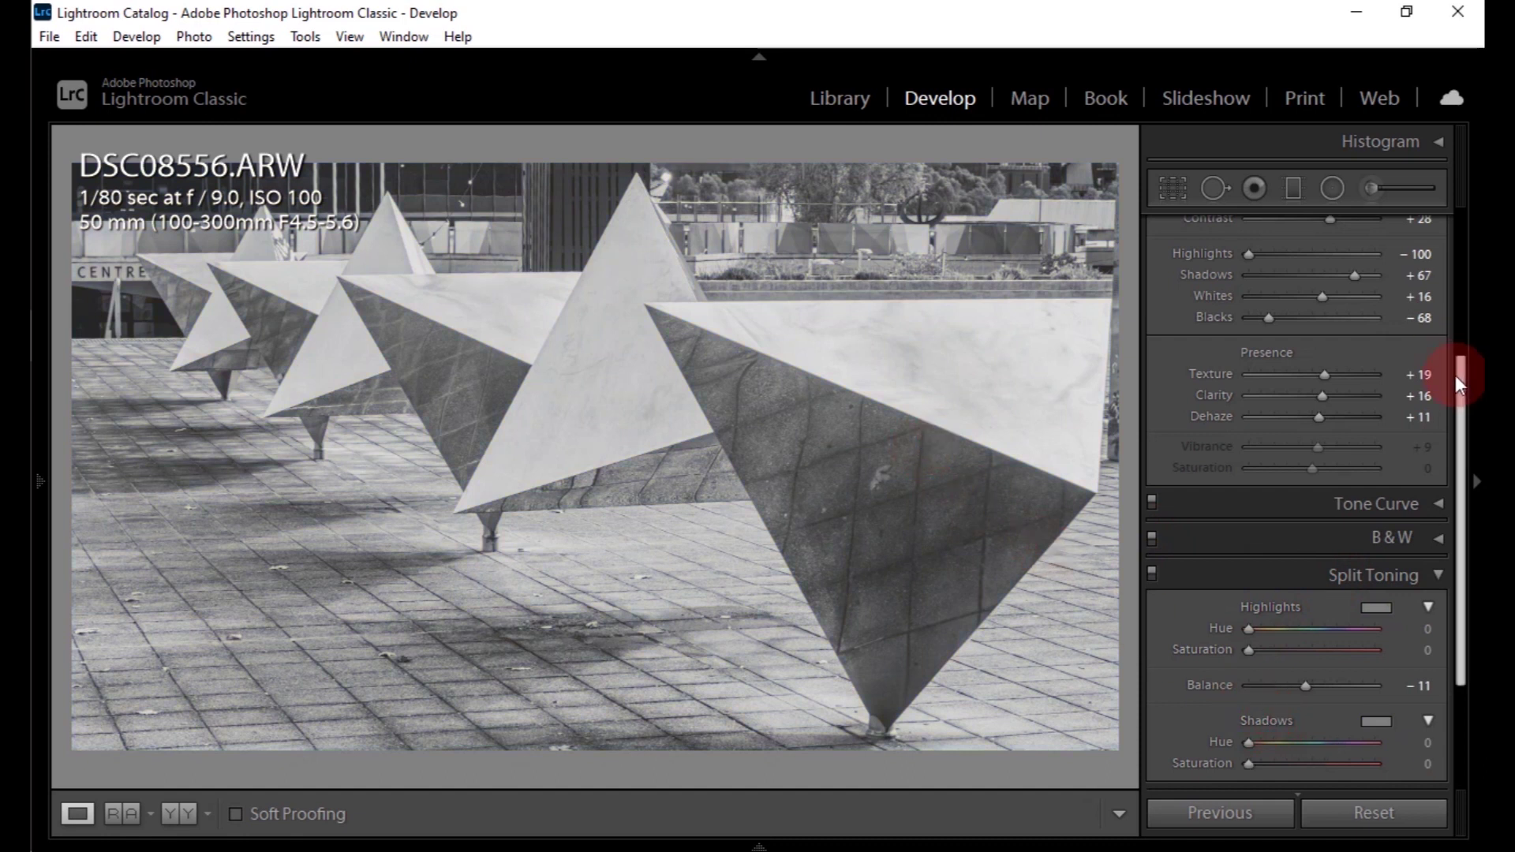
Tone highlights green (hue 98) and shadows red (hue 360), and raise Contrast to +63
scroll(1454, 376, "down", 1)
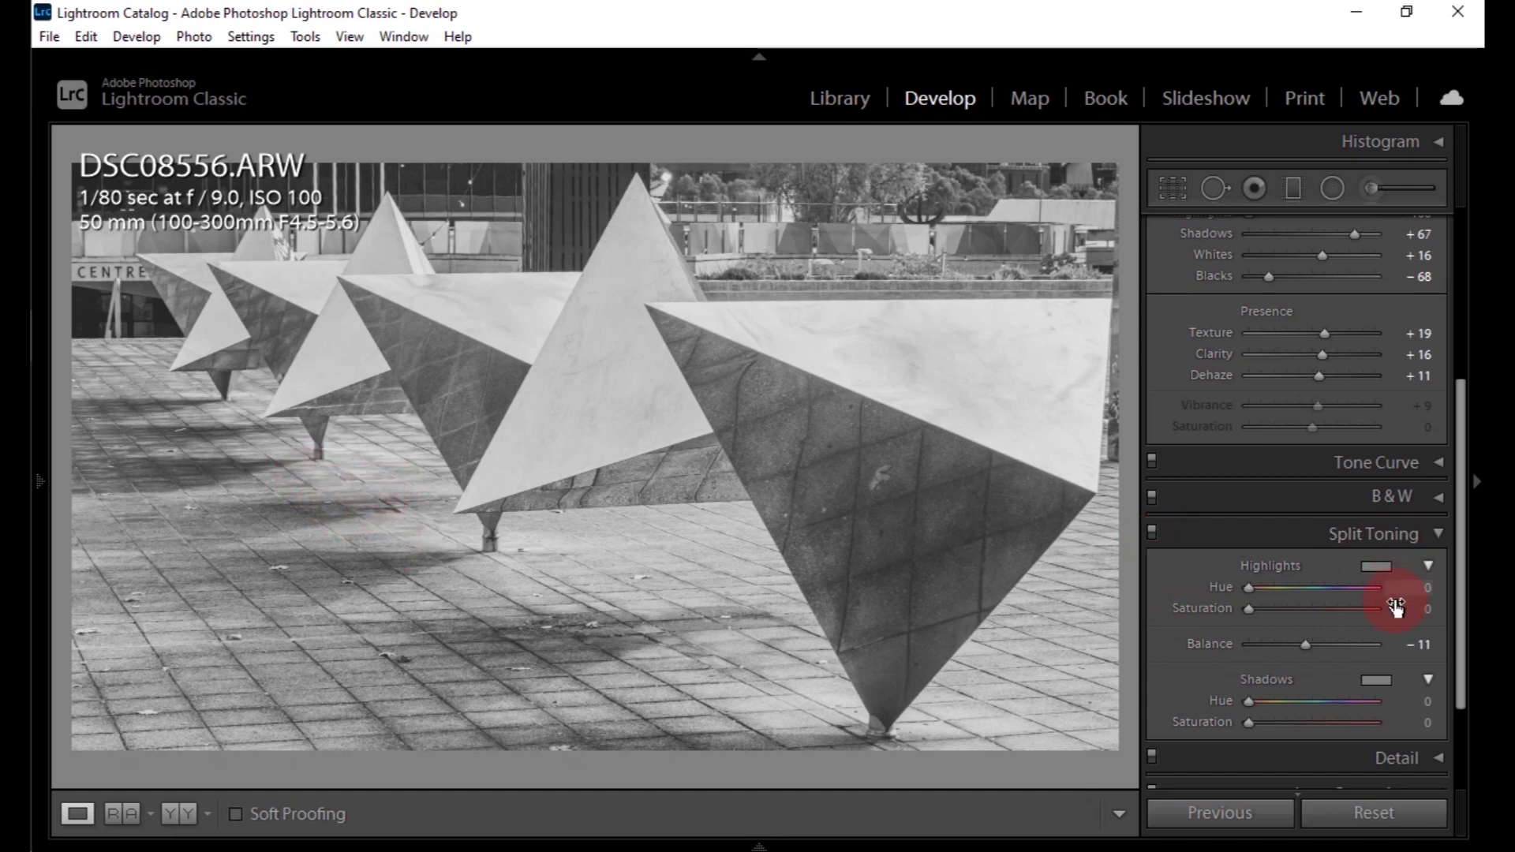
left_click_drag(1251, 590, 1365, 620)
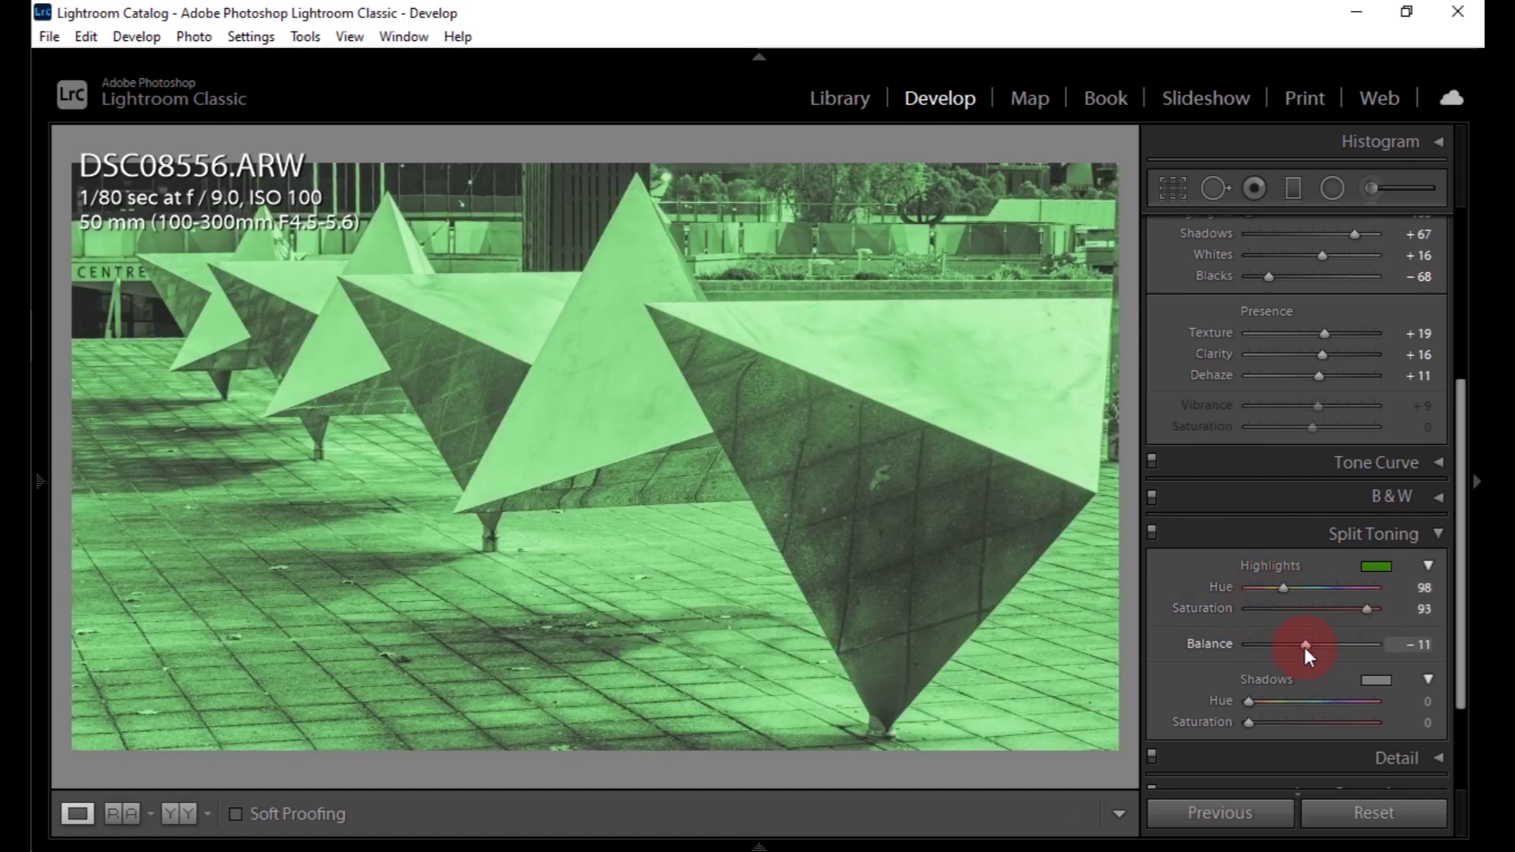
left_click_drag(1250, 702, 1417, 717)
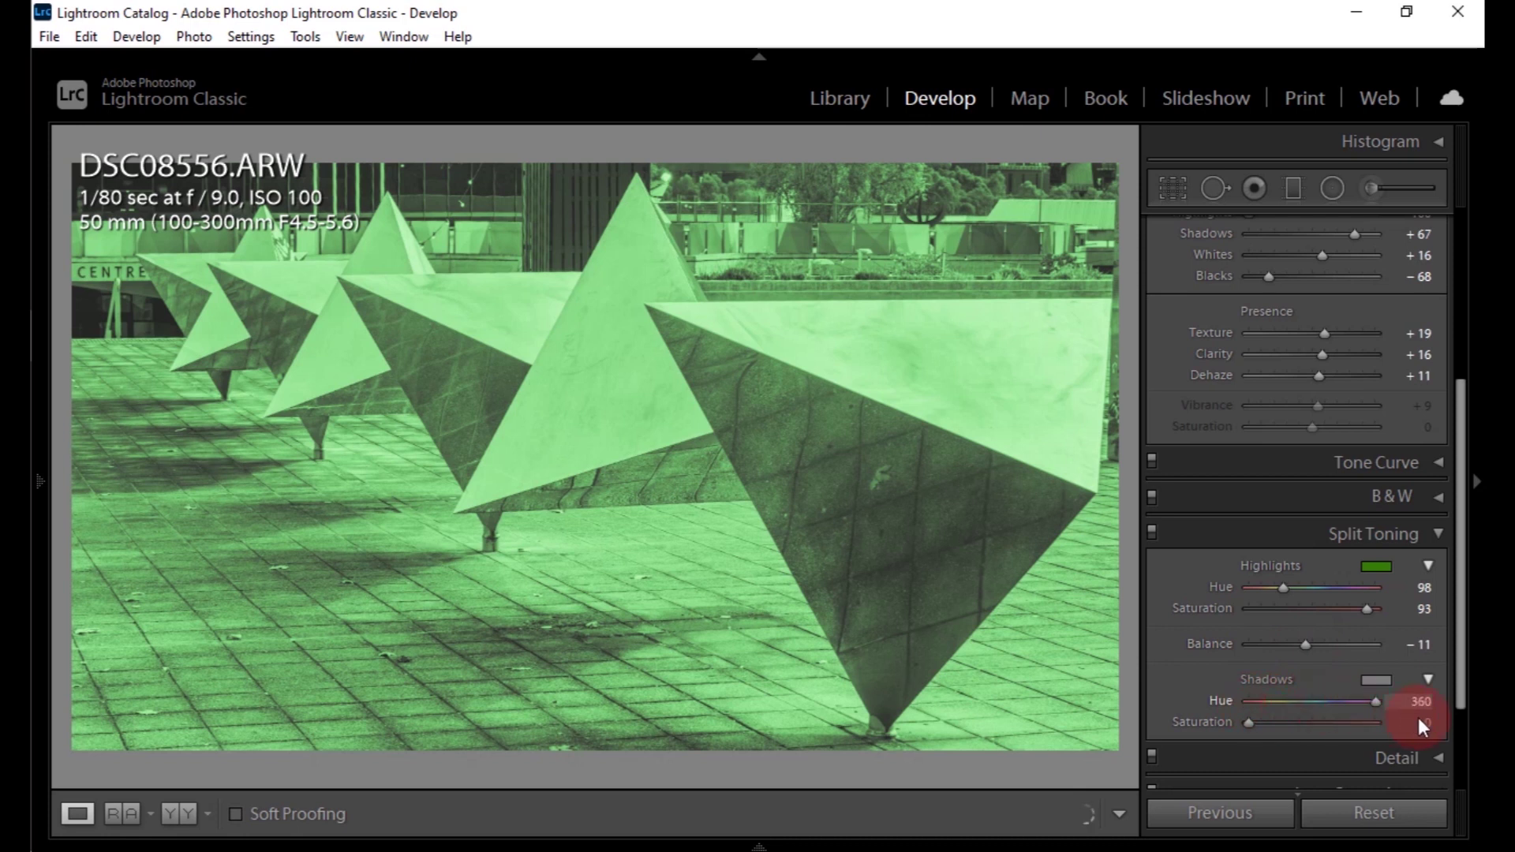
left_click_drag(1248, 723, 1343, 730)
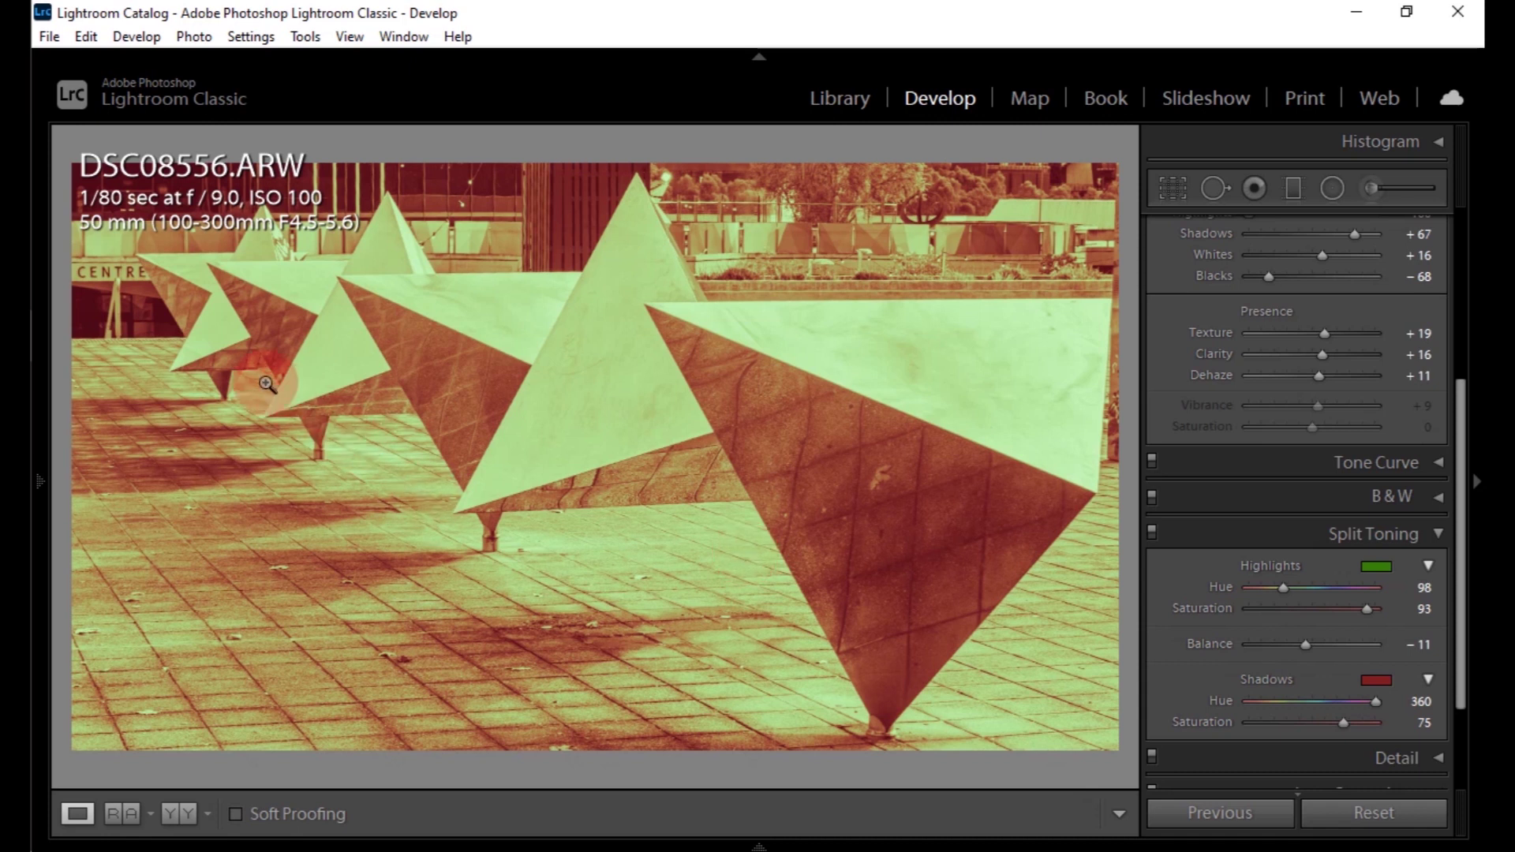
left_click_drag(1461, 431, 1460, 272)
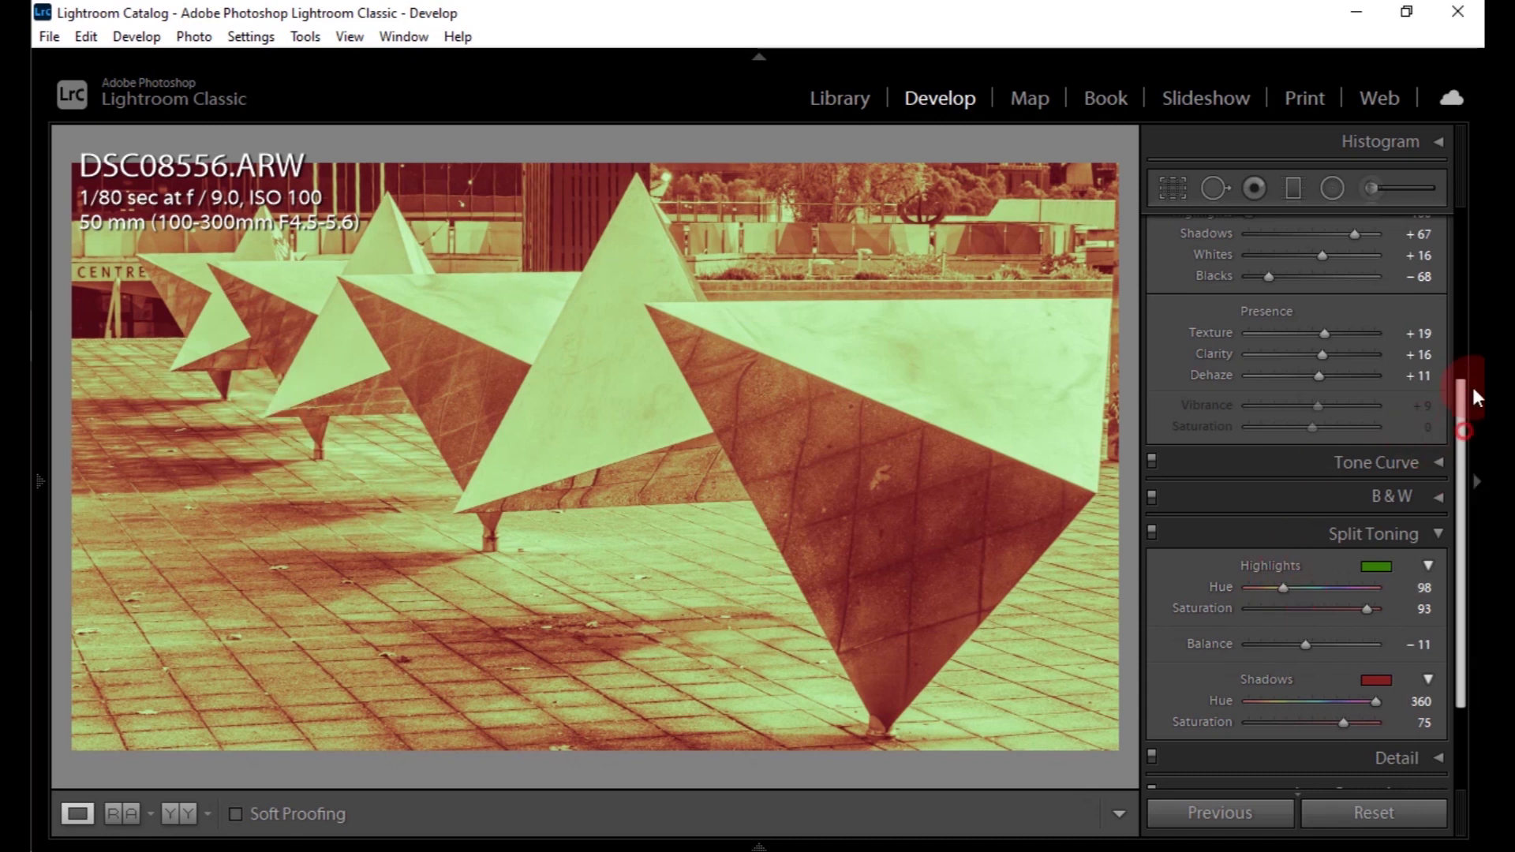
mouse_move(1332, 456)
left_mouse_down()
mouse_move(1357, 457)
mouse_move(1305, 438)
left_mouse_up()
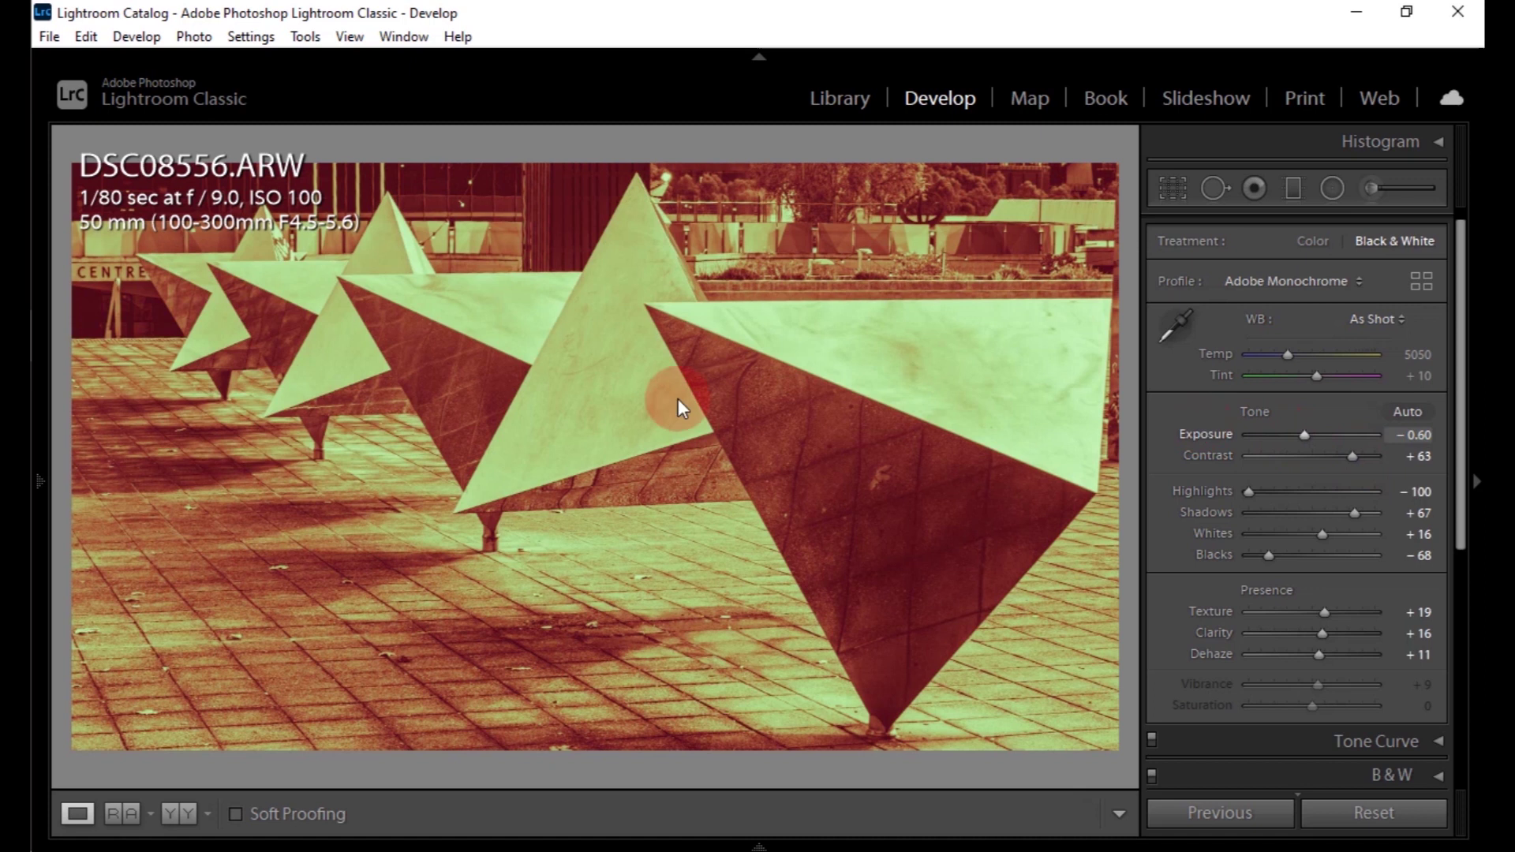